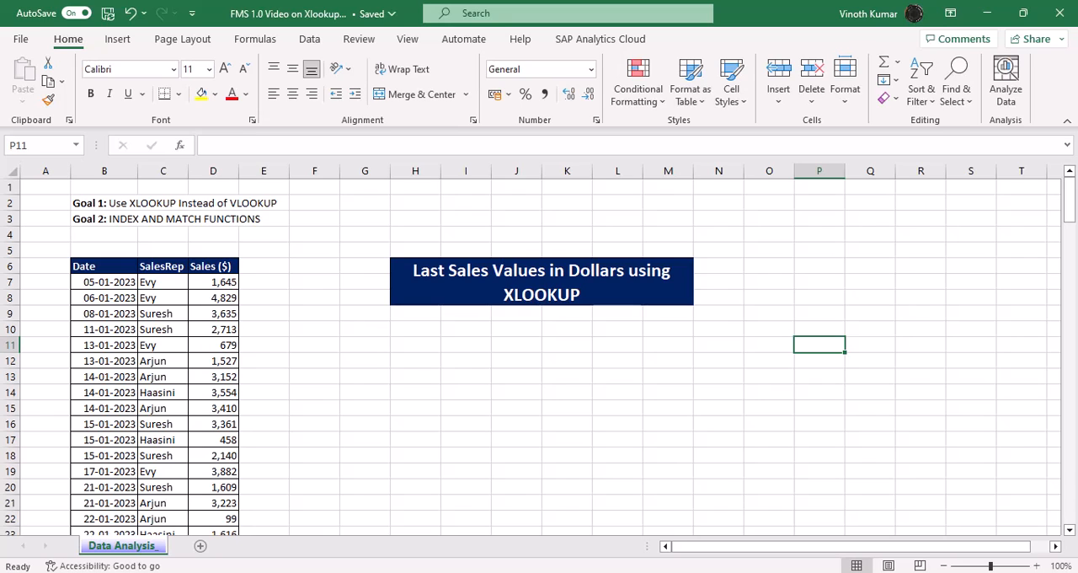
# Step: Copy the SalesRep header from C6 into cell I10 beneath the "Last Sales Values in Dollars using XLOOKUP" title
pyautogui.click(474, 342)
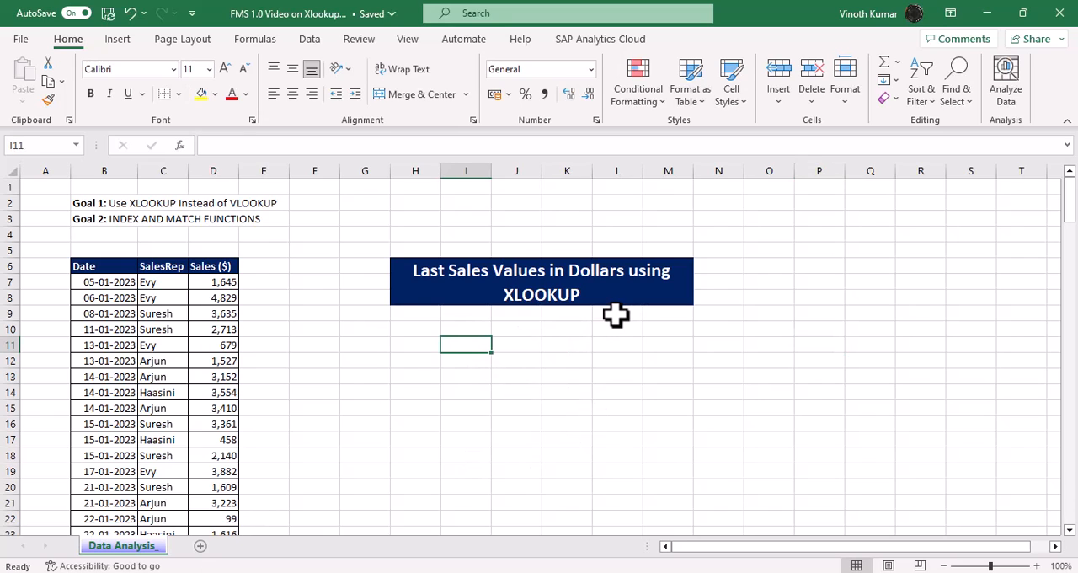
pyautogui.press('Up')
pyautogui.press('Left')
pyautogui.press('Left')
pyautogui.press('Left')
pyautogui.press('Left')
pyautogui.press('Up')
pyautogui.press('Up')
pyautogui.press('Up')
pyautogui.press('Left')
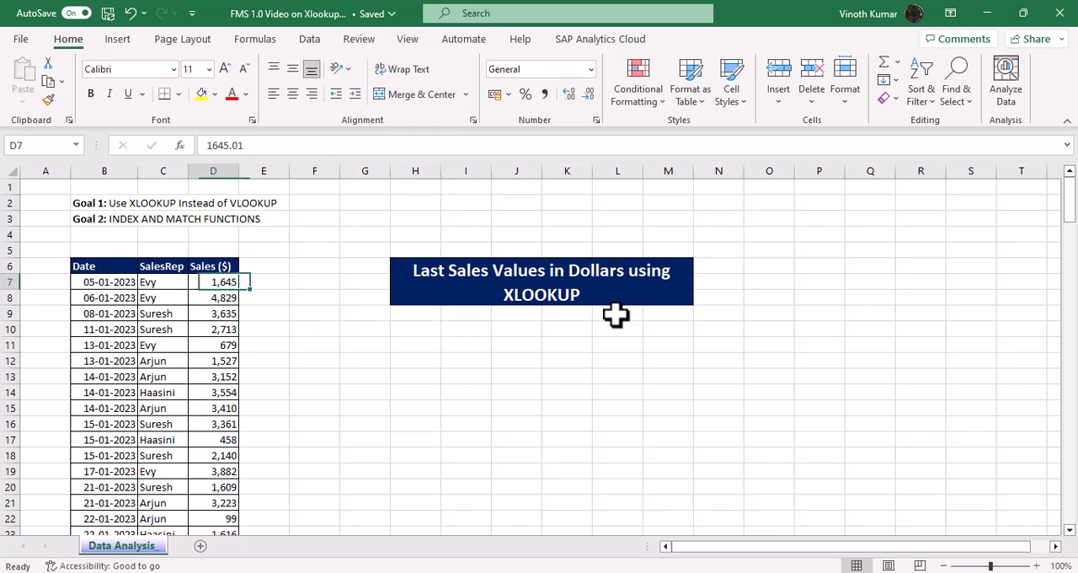
pyautogui.press('Up')
pyautogui.press('Left')
pyautogui.hotkey('ctrl', 'c')
pyautogui.press('Right')
pyautogui.press('Right')
pyautogui.press('Right')
pyautogui.press('Right')
pyautogui.press('Down')
pyautogui.press('Down')
pyautogui.press('Down')
pyautogui.press('Down')
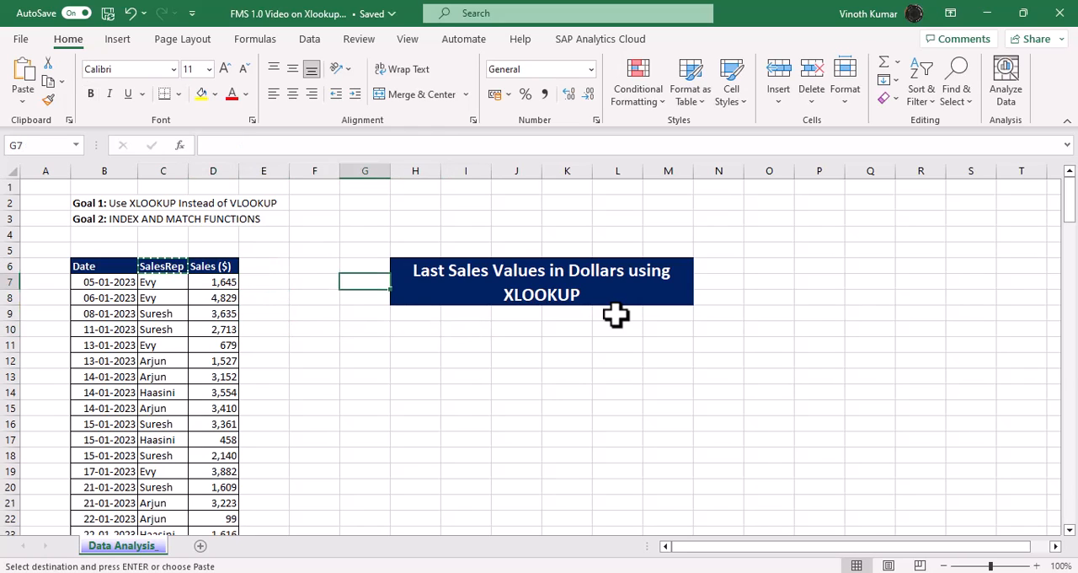
pyautogui.press('Right')
pyautogui.press('Right')
pyautogui.hotkey('ctrl', 'v')
pyautogui.press('Return')
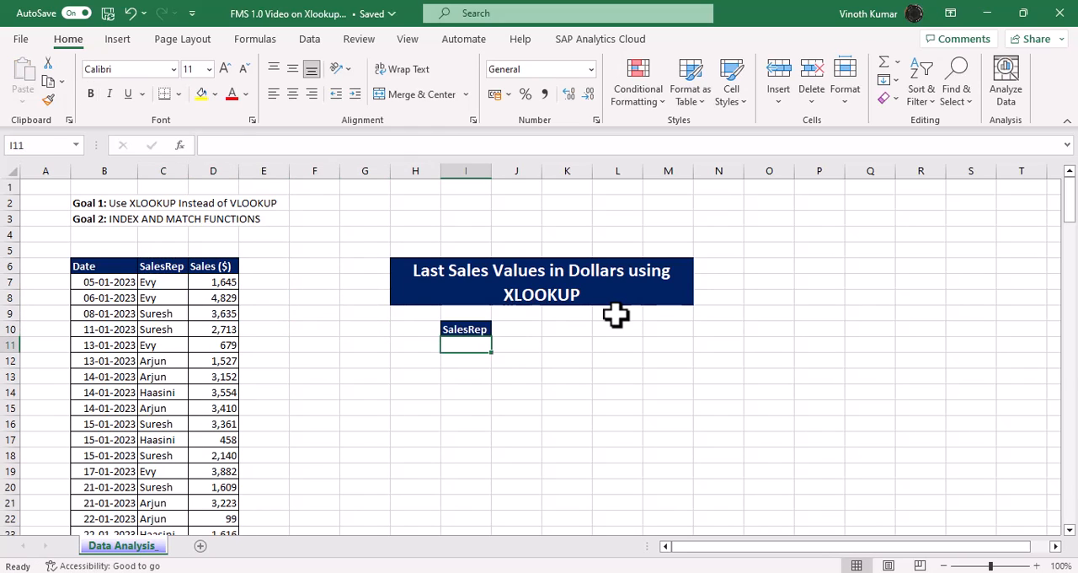
# Step: Enter =UNIQUE(C7:C170) in I11 to list each sales rep once, and select J11
pyautogui.write('=')
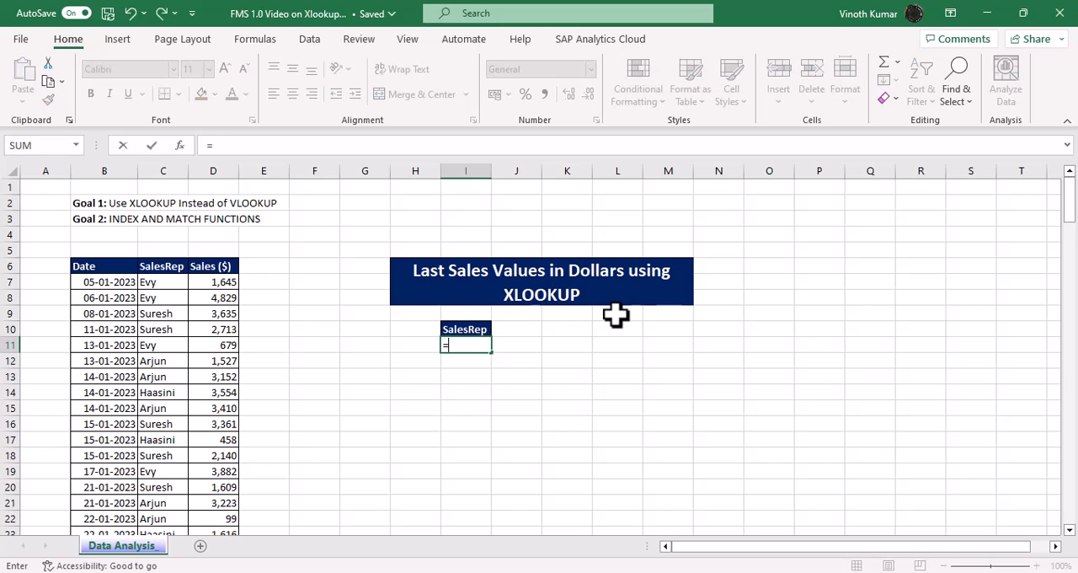
pyautogui.write('uni')
pyautogui.press('Down')
pyautogui.press('Down')
pyautogui.press('Tab')
pyautogui.press('Left')
pyautogui.press('Left')
pyautogui.press('Left')
pyautogui.press('Left')
pyautogui.press('Left')
pyautogui.press('Left')
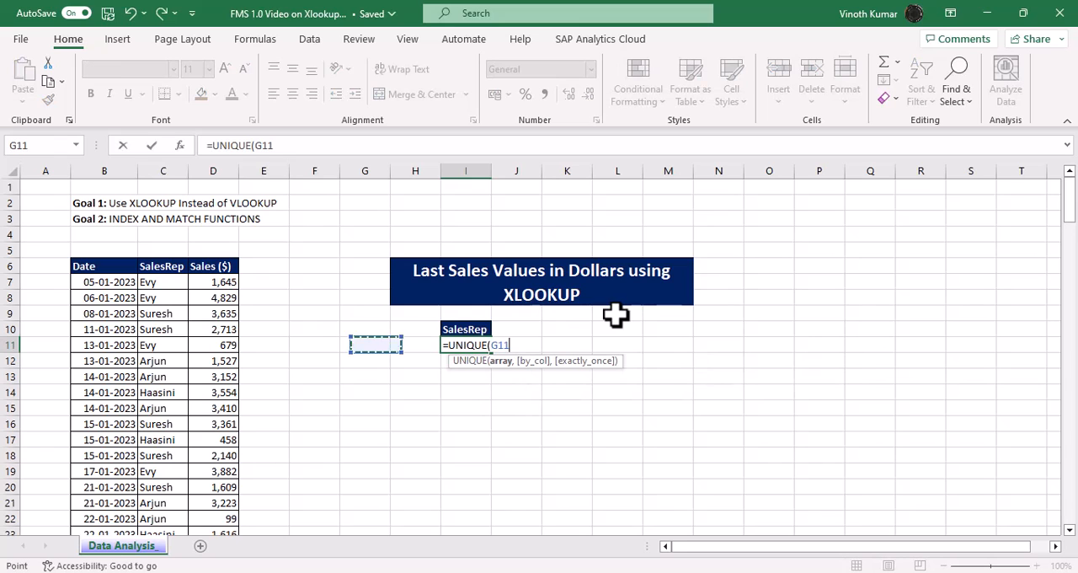
pyautogui.press('Up')
pyautogui.press('Up')
pyautogui.press('Up')
pyautogui.press('Up')
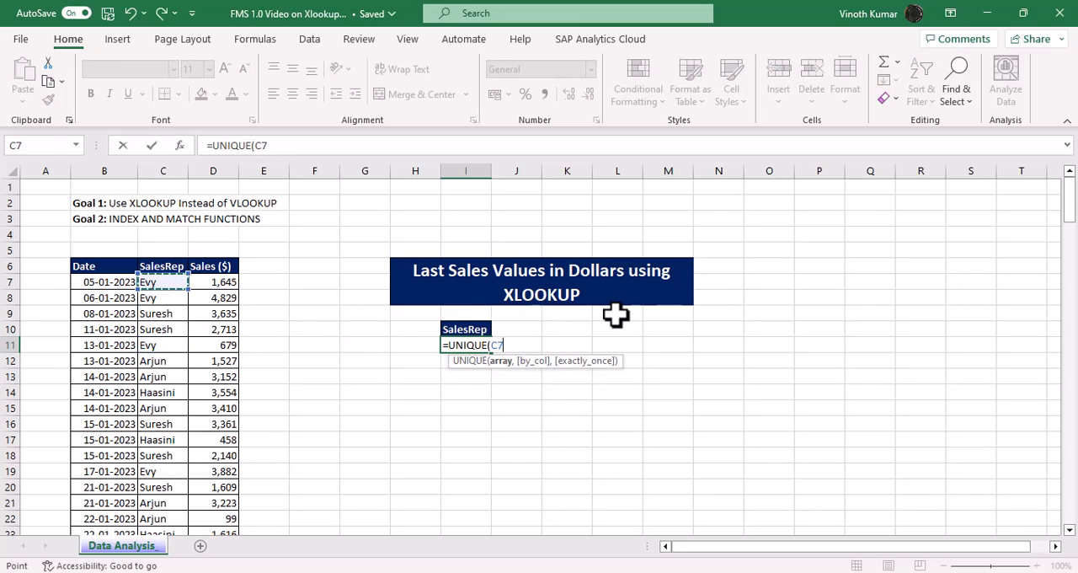
pyautogui.hotkey('ctrl', 'shift', 'Down')
pyautogui.hotkey('ctrl', 'BackSpace')
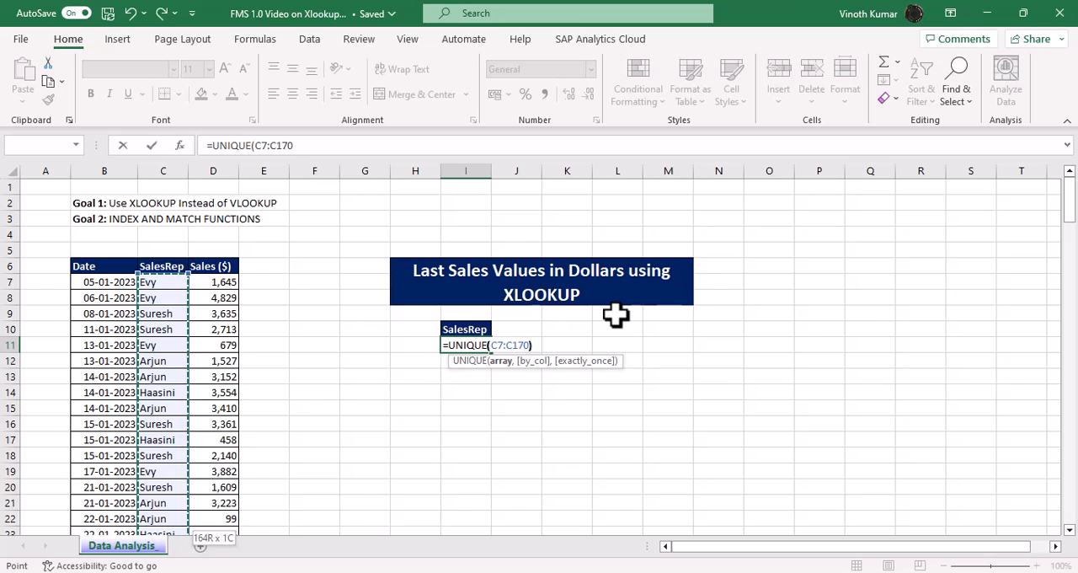
pyautogui.write(')')
pyautogui.press('Return')
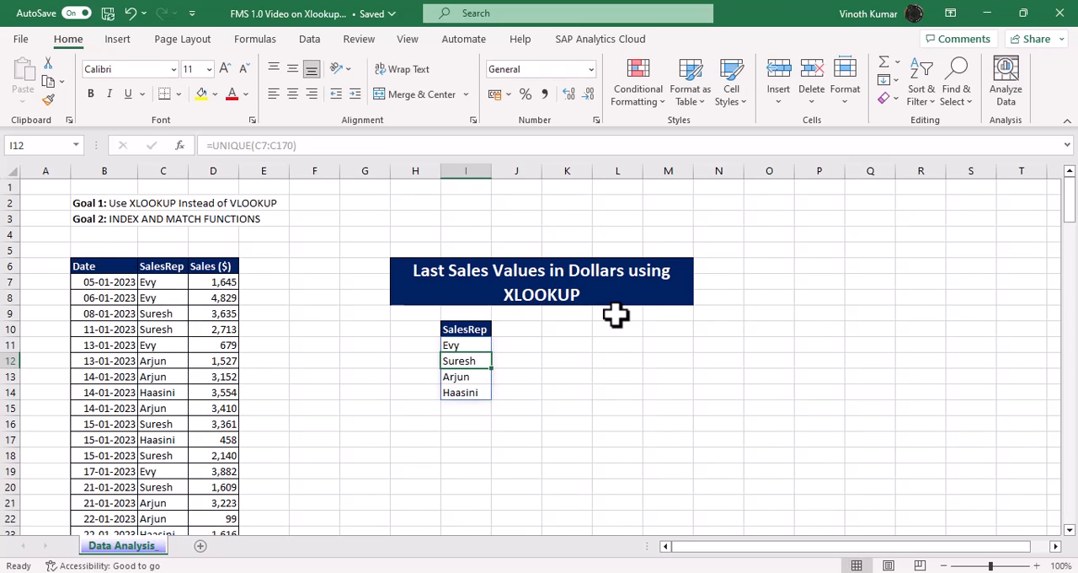
pyautogui.press('Up')
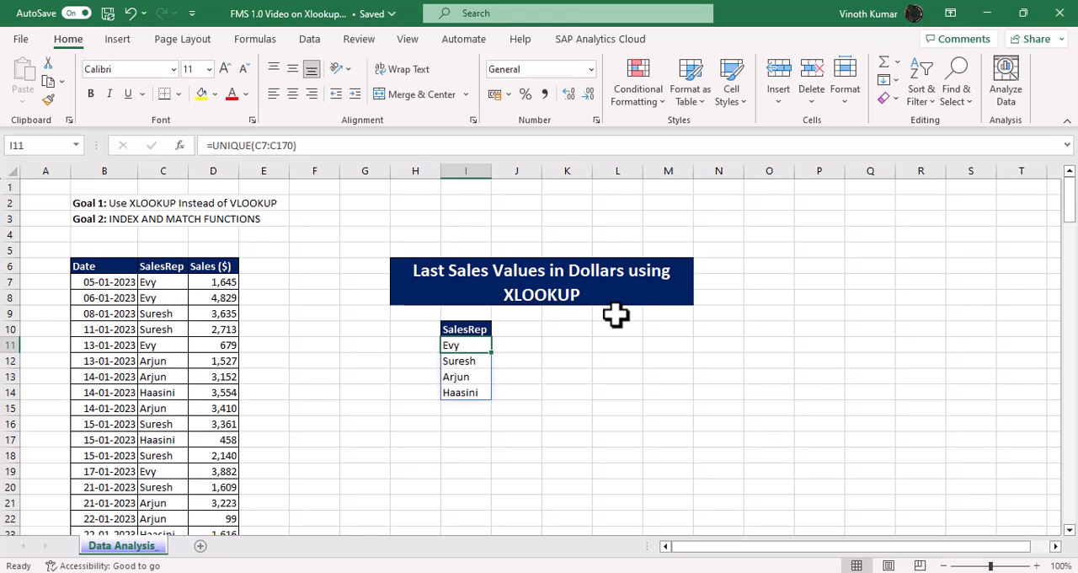
pyautogui.press('Right')
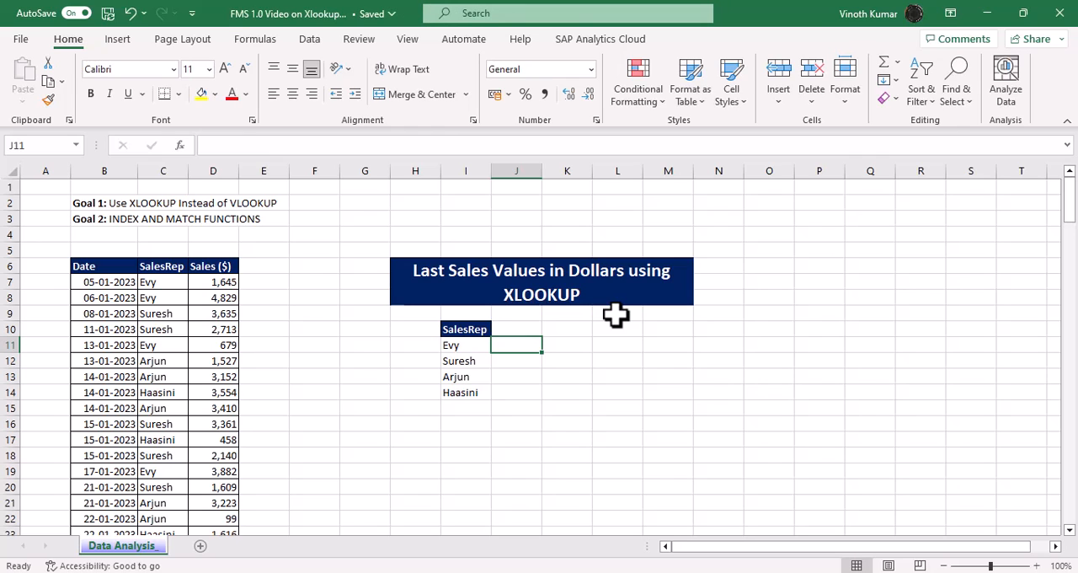
pyautogui.write('=vlo')
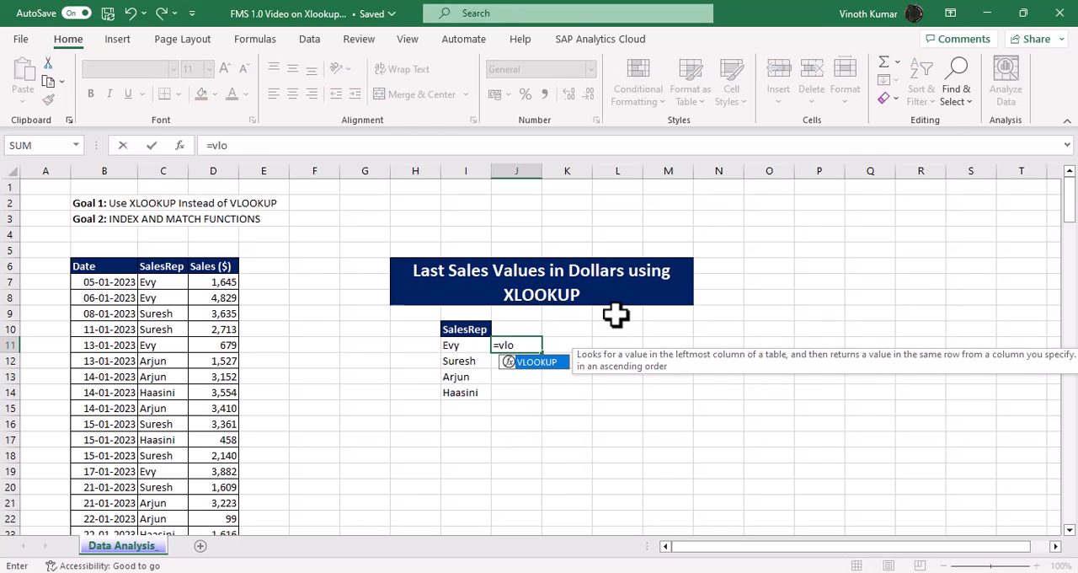
pyautogui.press('Tab')
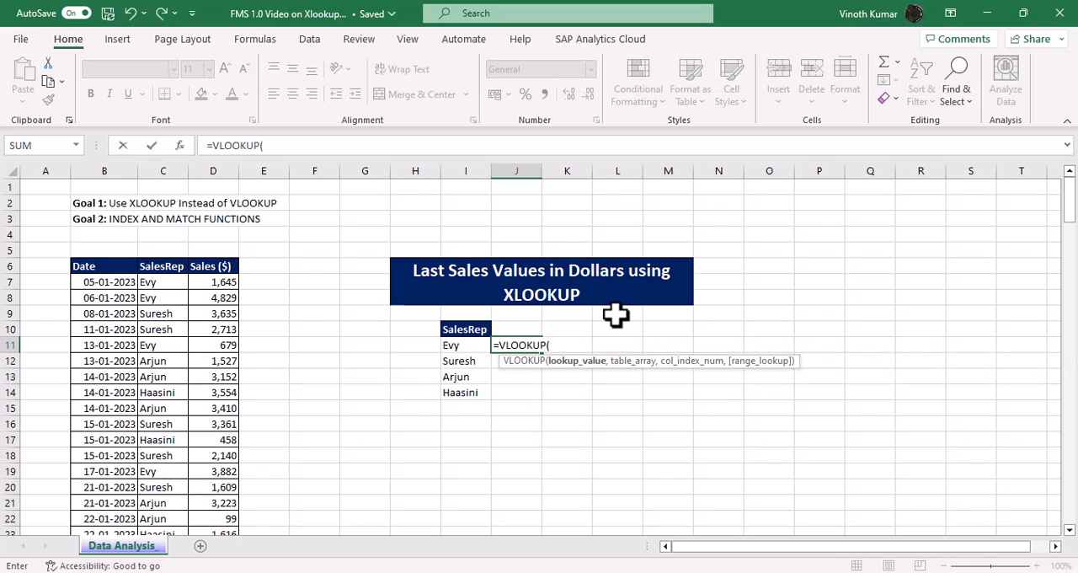
pyautogui.press('Escape')
# Step: Begin an XLOOKUP formula in J11 with I11 as the lookup value and C7:C170 as the lookup array
pyautogui.write('=')
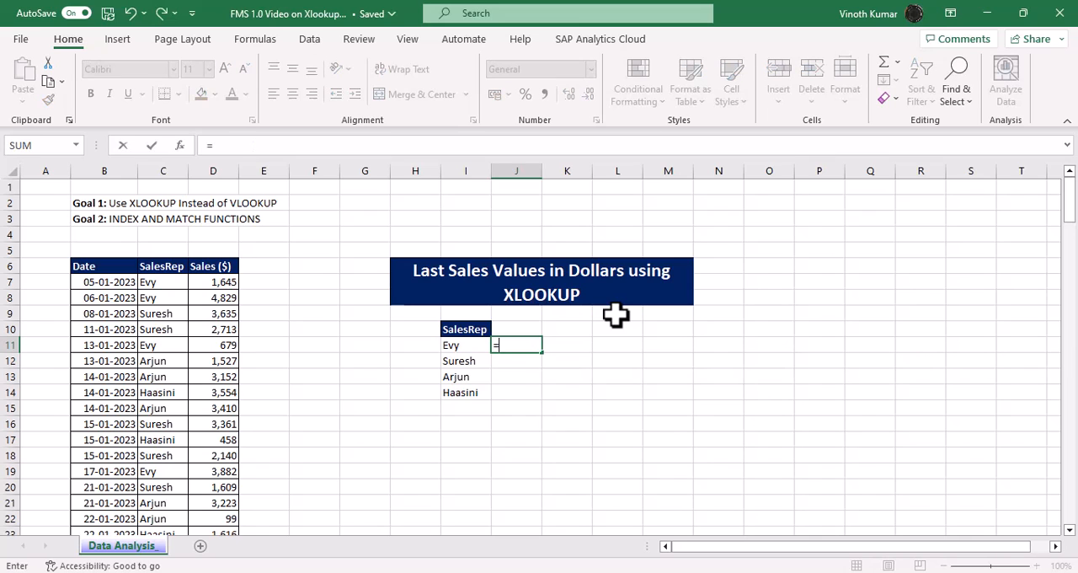
pyautogui.write('xlo')
pyautogui.press('Tab')
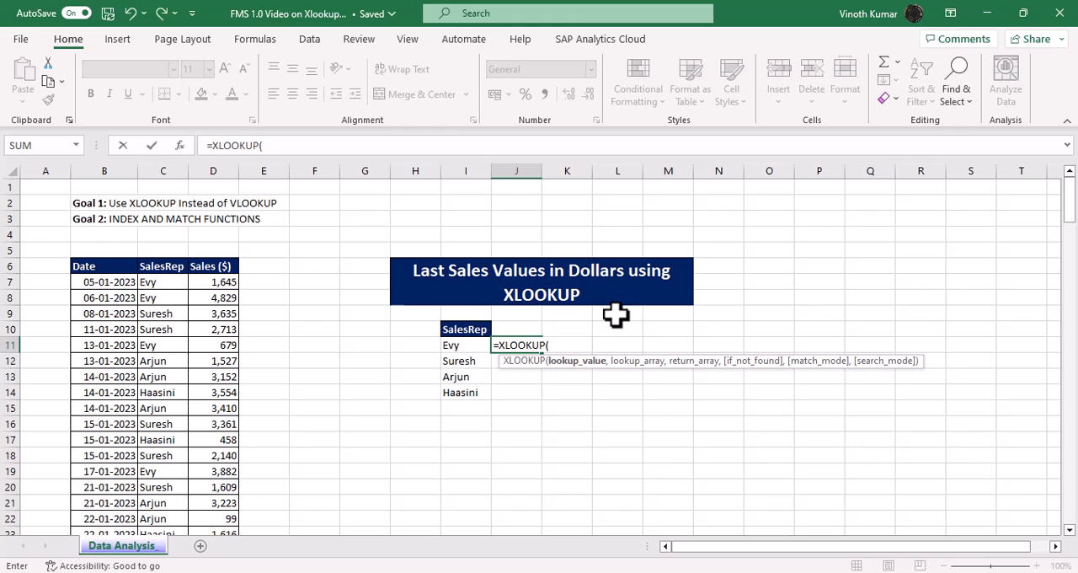
pyautogui.press('Left')
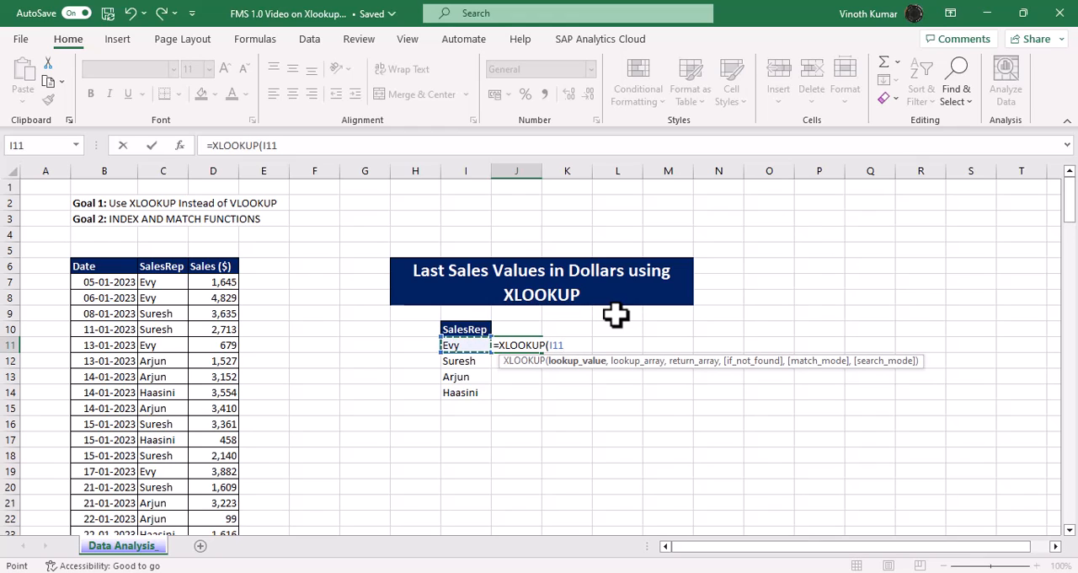
pyautogui.write(',')
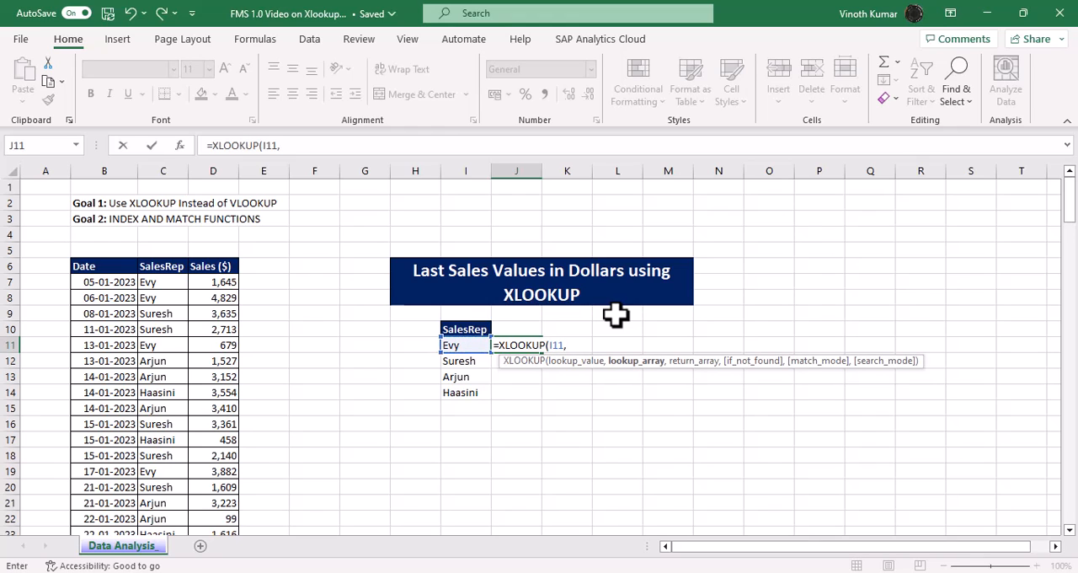
pyautogui.press('Left')
pyautogui.press('Left')
pyautogui.press('Left')
pyautogui.press('Left')
pyautogui.press('Left')
pyautogui.press('Left')
pyautogui.press('Left')
pyautogui.press('Left')
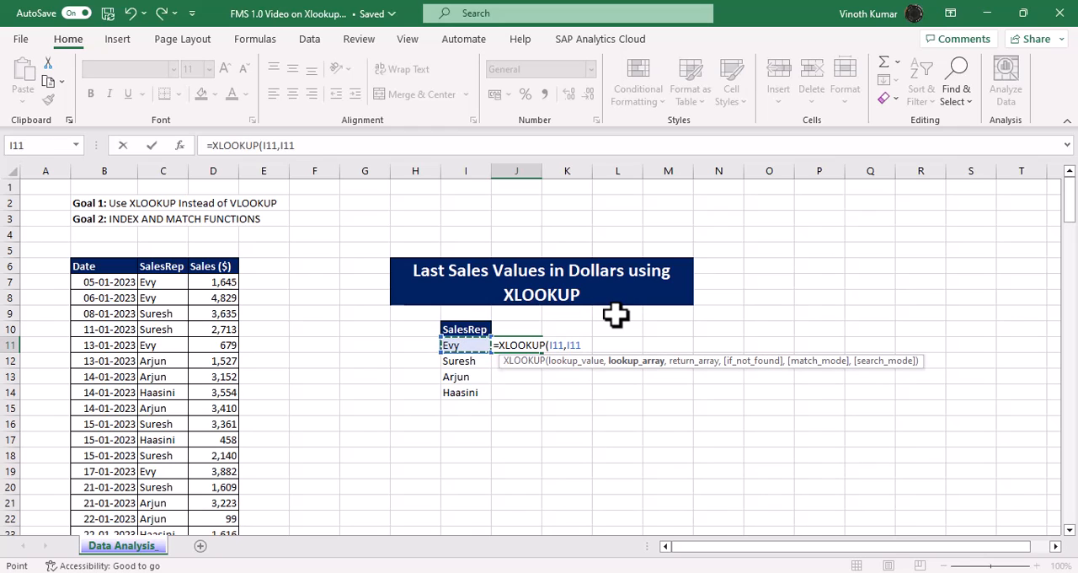
pyautogui.press('Up')
pyautogui.press('Up')
pyautogui.press('Up')
pyautogui.press('Up')
pyautogui.press('Right')
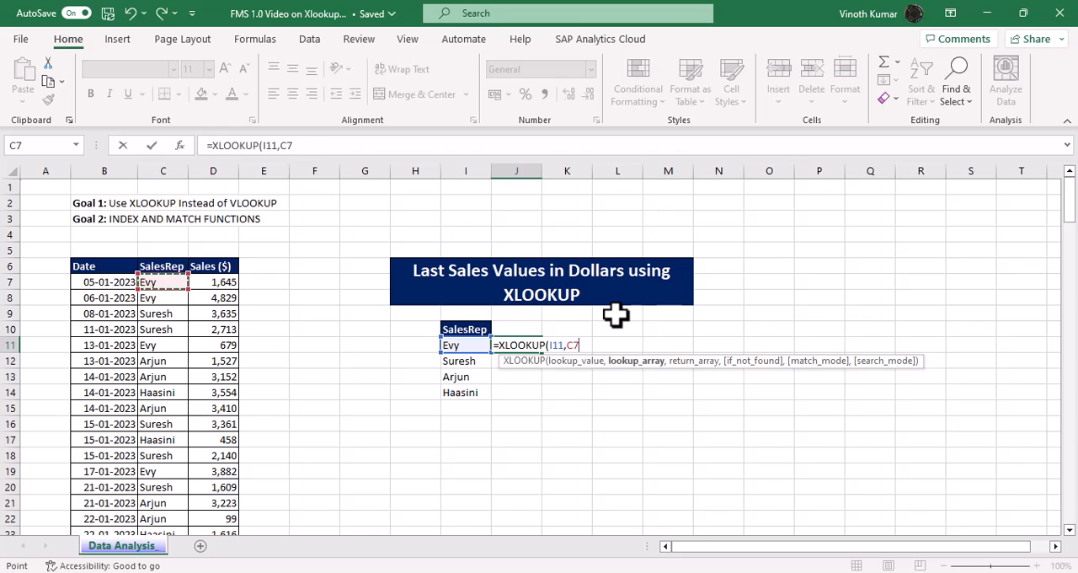
pyautogui.hotkey('ctrl', 'shift', 'Down')
pyautogui.hotkey('ctrl', 'BackSpace')
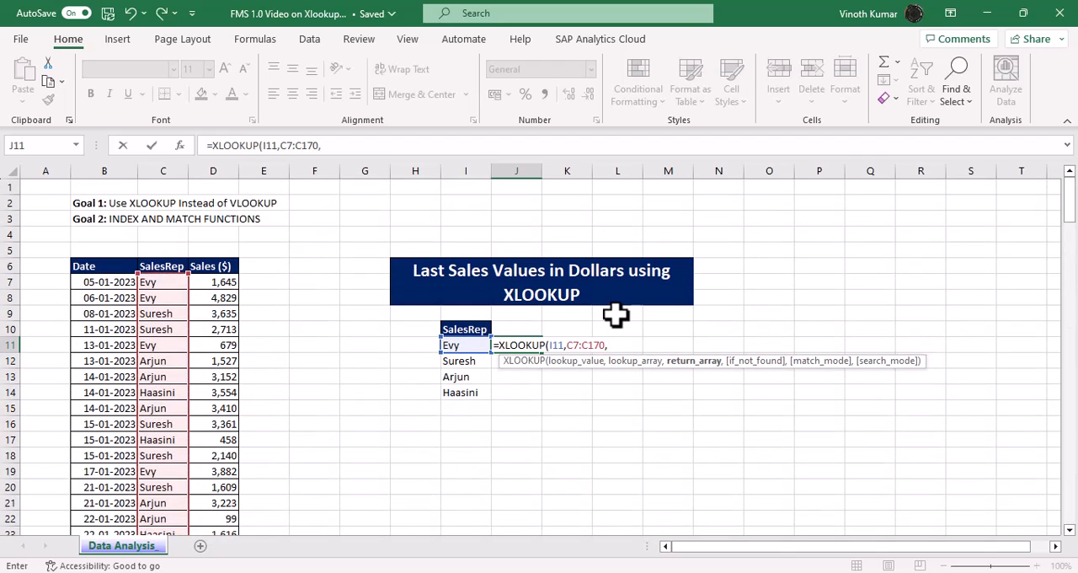
# Step: Set D7:D170 in the Sales ($) column as the return array of the J11 XLOOKUP
pyautogui.press('Left')
pyautogui.press('Left')
pyautogui.press('Left')
pyautogui.press('Left')
pyautogui.press('Left')
pyautogui.press('Left')
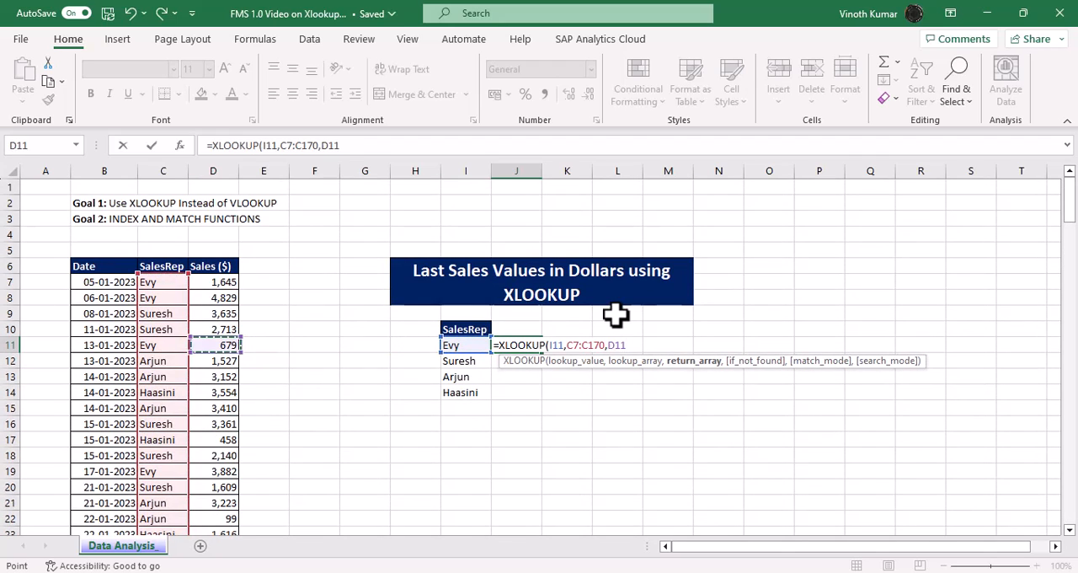
pyautogui.press('Up')
pyautogui.press('Up')
pyautogui.press('Up')
pyautogui.press('Up')
pyautogui.press('Up')
pyautogui.press('Down')
pyautogui.hotkey('ctrl', 'shift', 'Down')
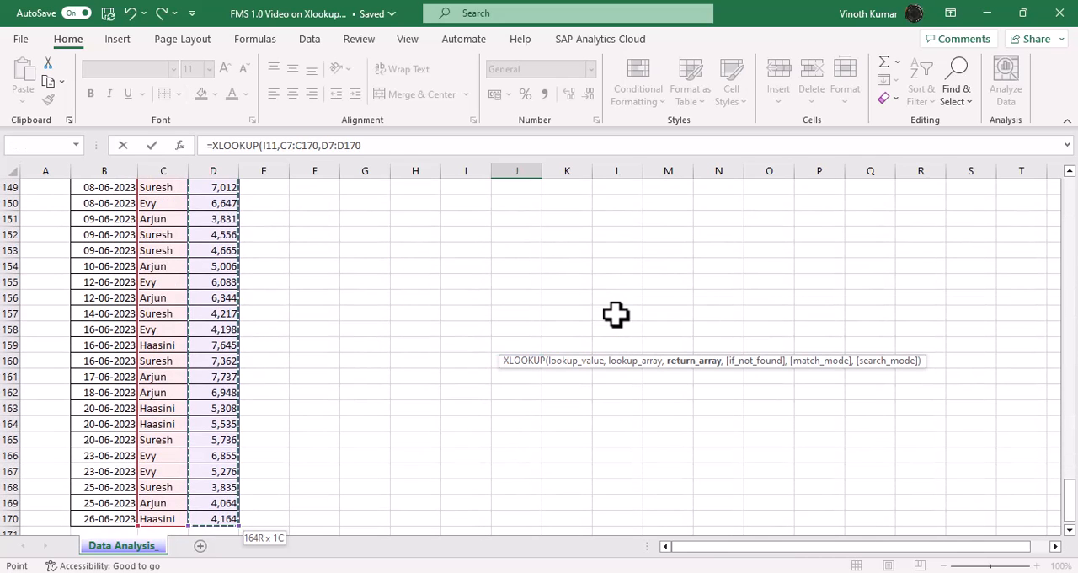
pyautogui.hotkey('ctrl', 'BackSpace')
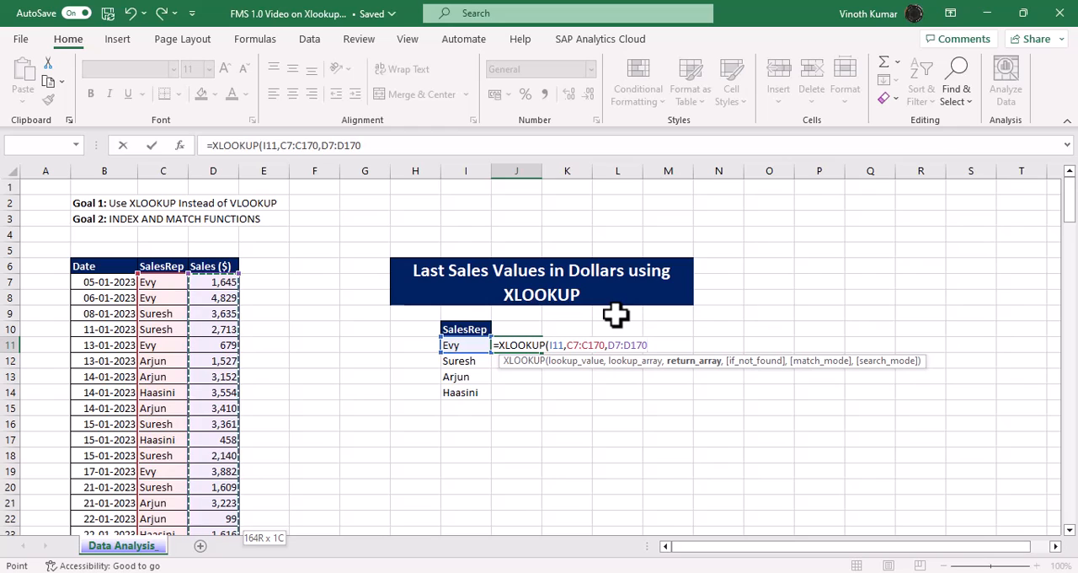
pyautogui.write(',,')
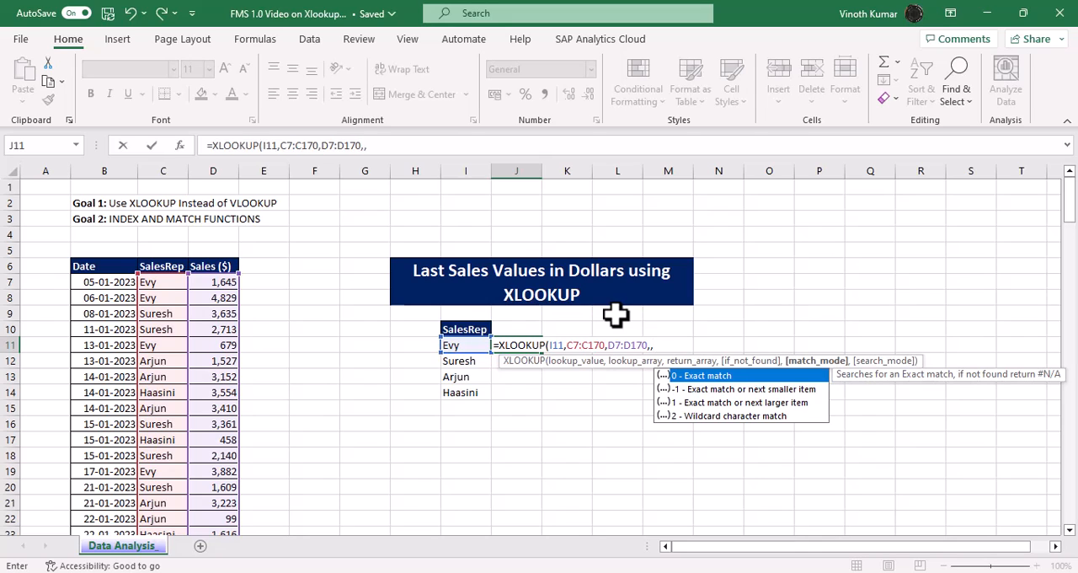
# Step: Complete the XLOOKUP with if_not_found and match_mode left blank and search mode -1 (last-to-first), and clear J11
pyautogui.write(',')
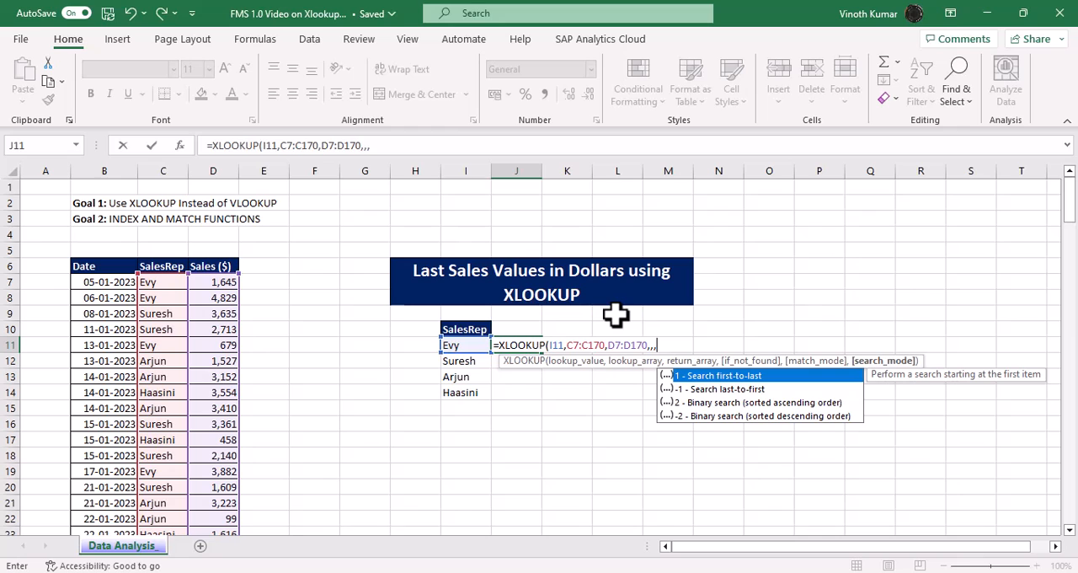
pyautogui.write('-1')
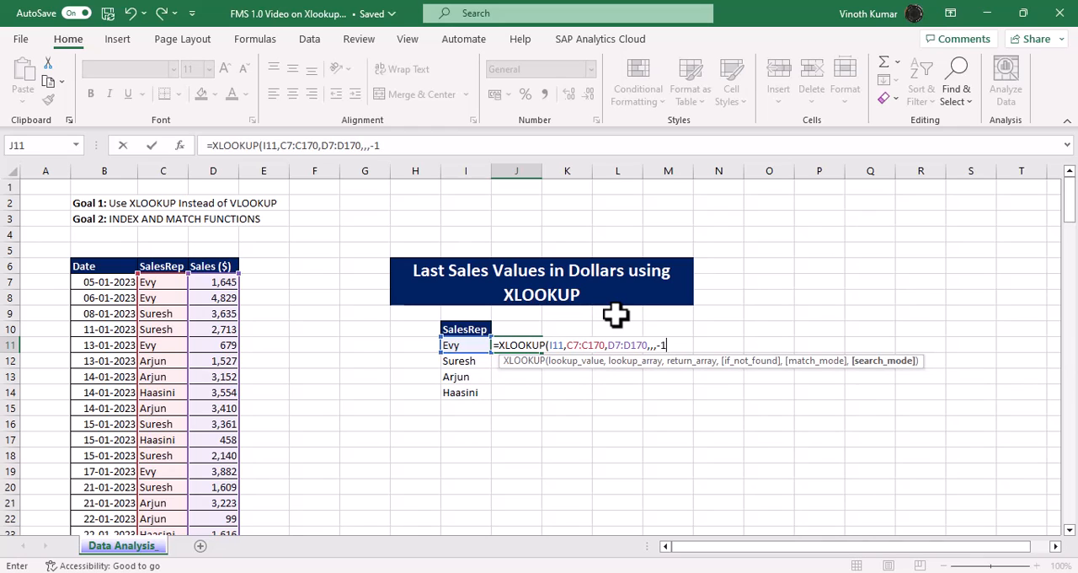
pyautogui.write(')')
pyautogui.press('Return')
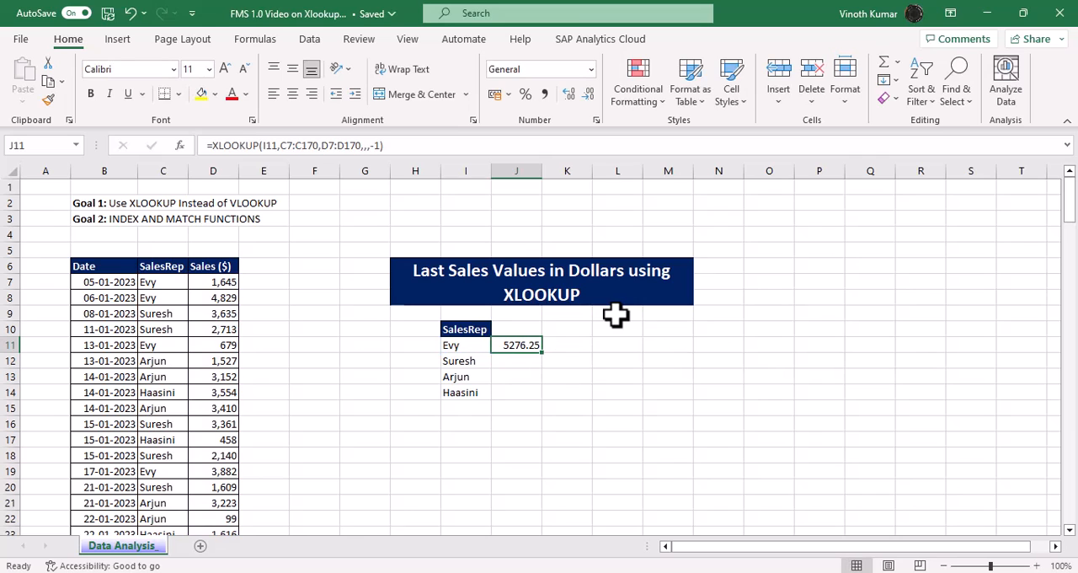
pyautogui.press('Delete')
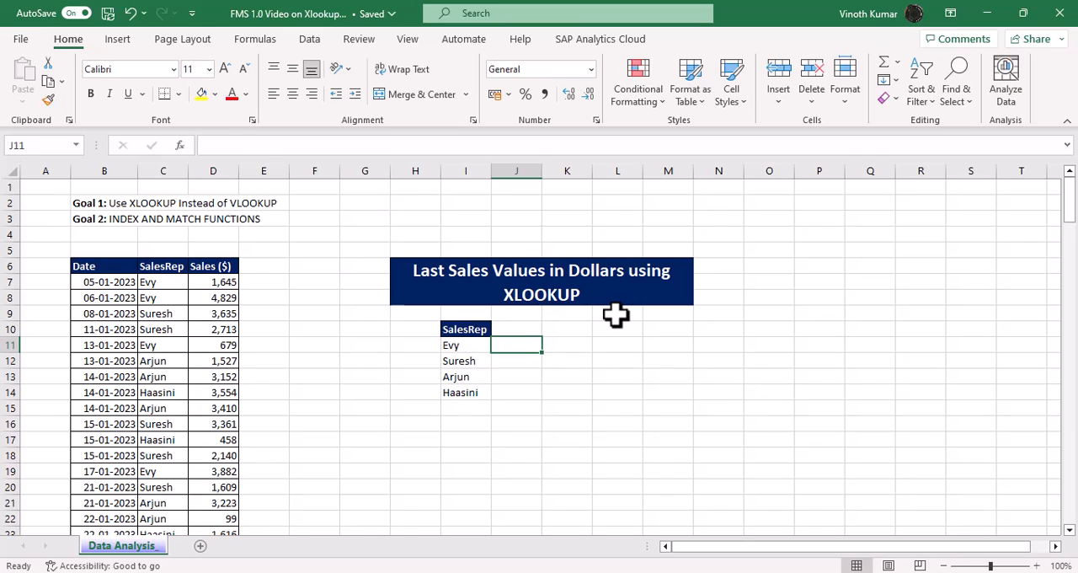
# Step: Begin an XLOOKUP in J11 with the spill range I11# as the lookup value and C7:C170 as the lookup array
pyautogui.write('=xloo')
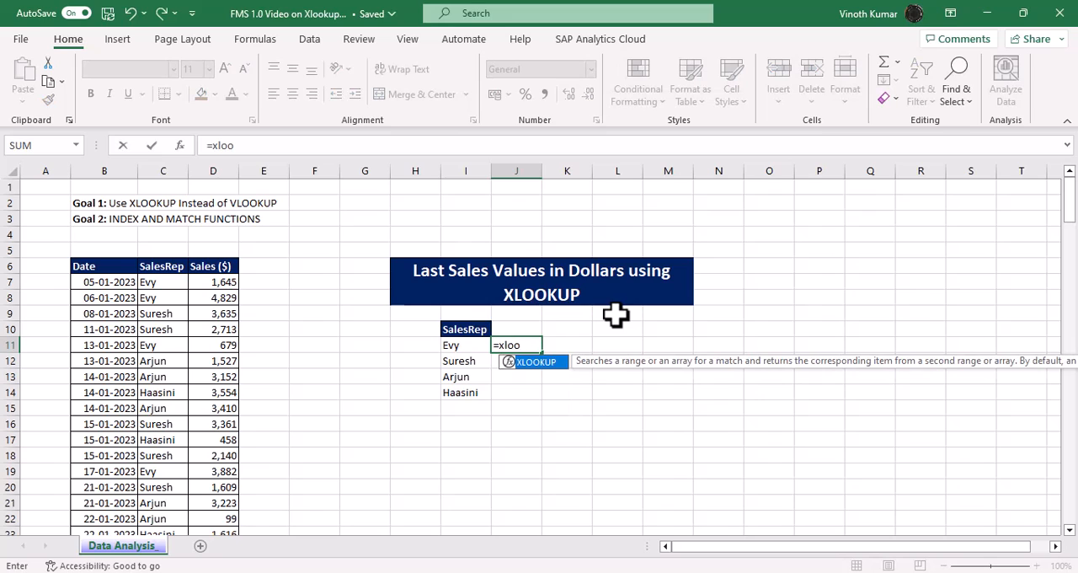
pyautogui.press('Tab')
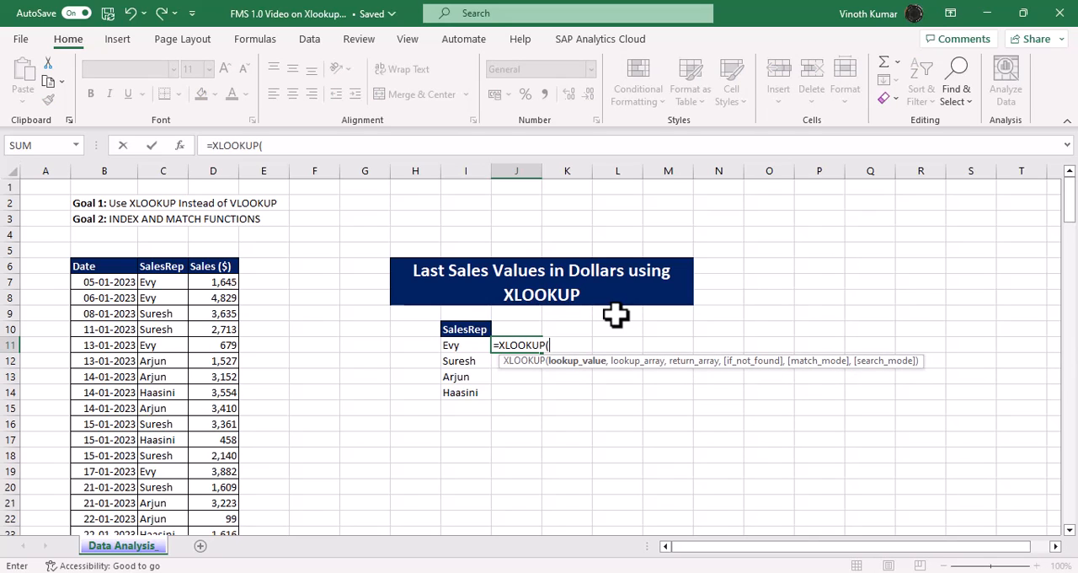
pyautogui.press('Left')
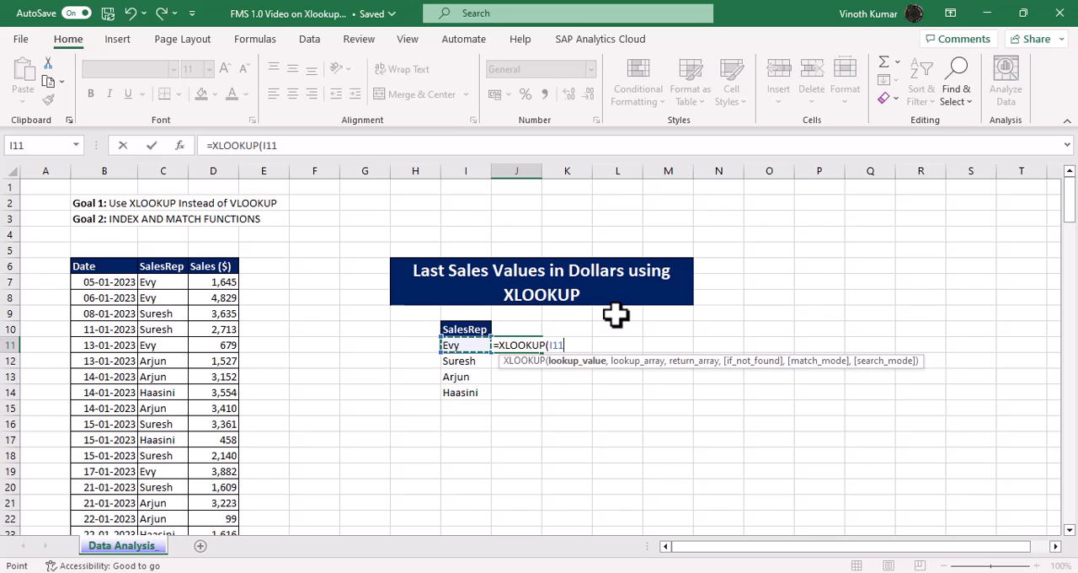
pyautogui.hotkey('ctrl', 'shift', 'Down')
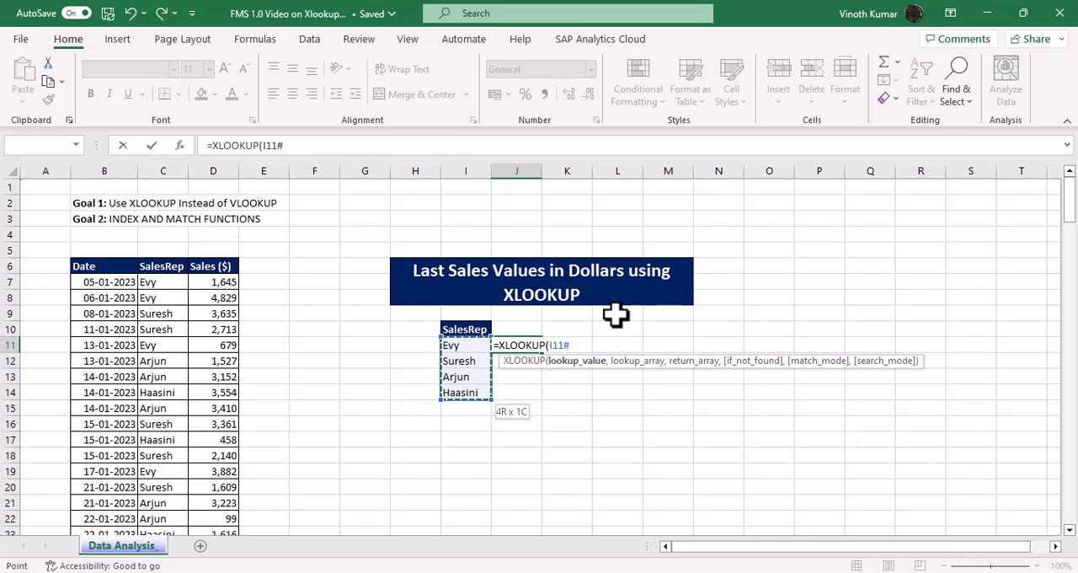
pyautogui.write(',')
pyautogui.press('Left')
pyautogui.hotkey('ctrl', 'Left')
pyautogui.hotkey('ctrl', 'Left')
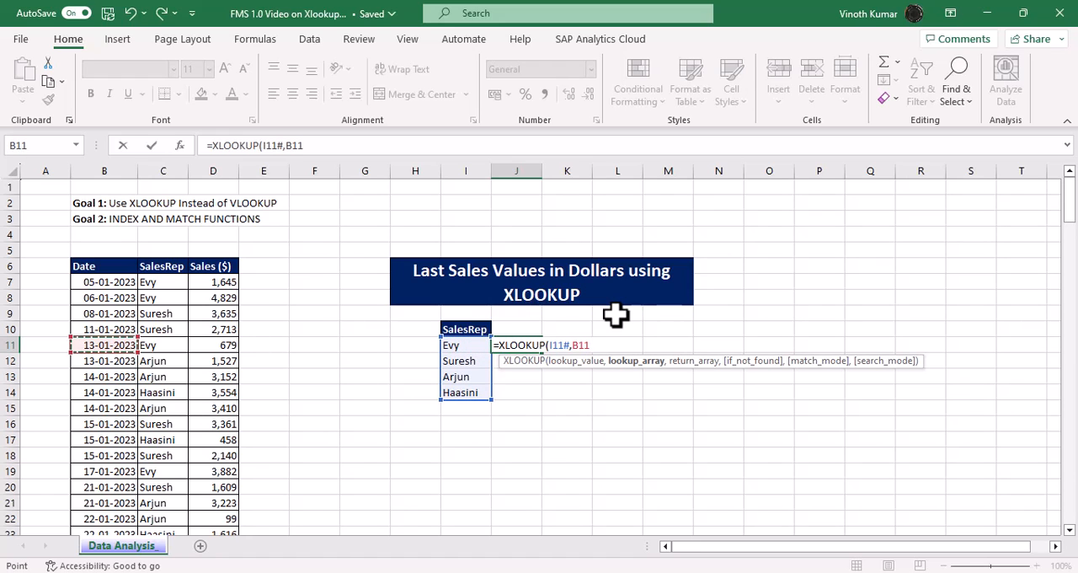
pyautogui.press('Right')
pyautogui.hotkey('ctrl', 'Up')
pyautogui.press('Down')
pyautogui.hotkey('ctrl', 'shift', 'Down')
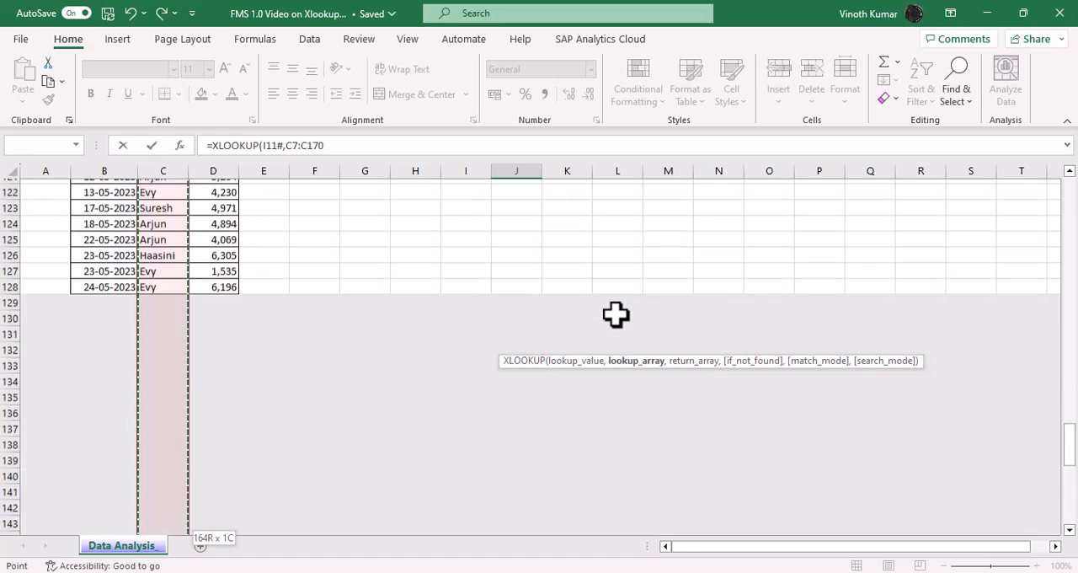
# Step: Set D7:D170 in the Sales ($) column as the return array of the spill-range XLOOKUP in J11
pyautogui.write(',')
pyautogui.press('Left')
pyautogui.press('Left')
pyautogui.press('Left')
pyautogui.press('Left')
pyautogui.press('Left')
pyautogui.press('Left')
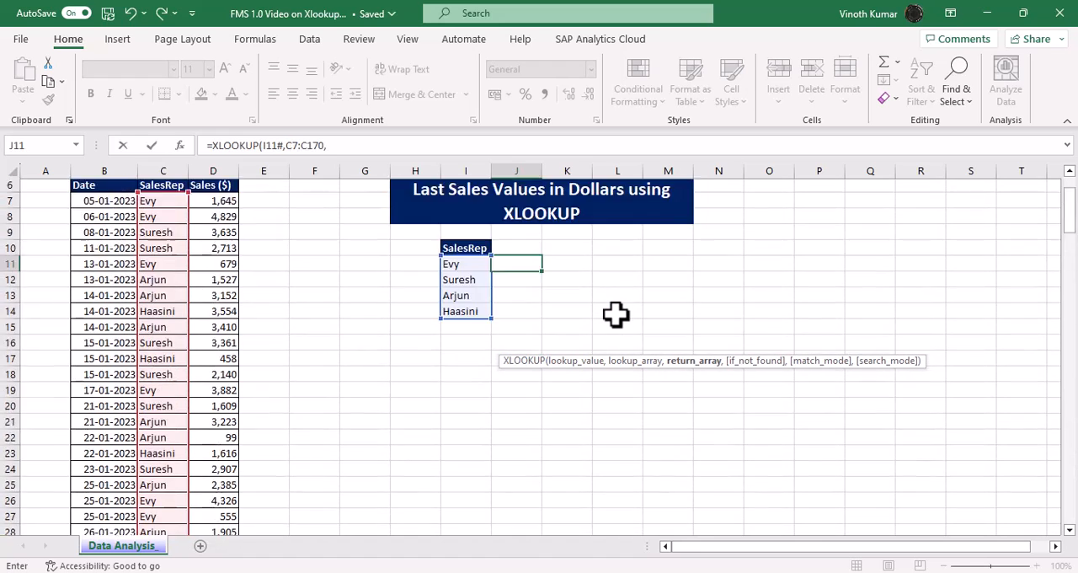
pyautogui.hotkey('ctrl', 'Up')
pyautogui.press('Down')
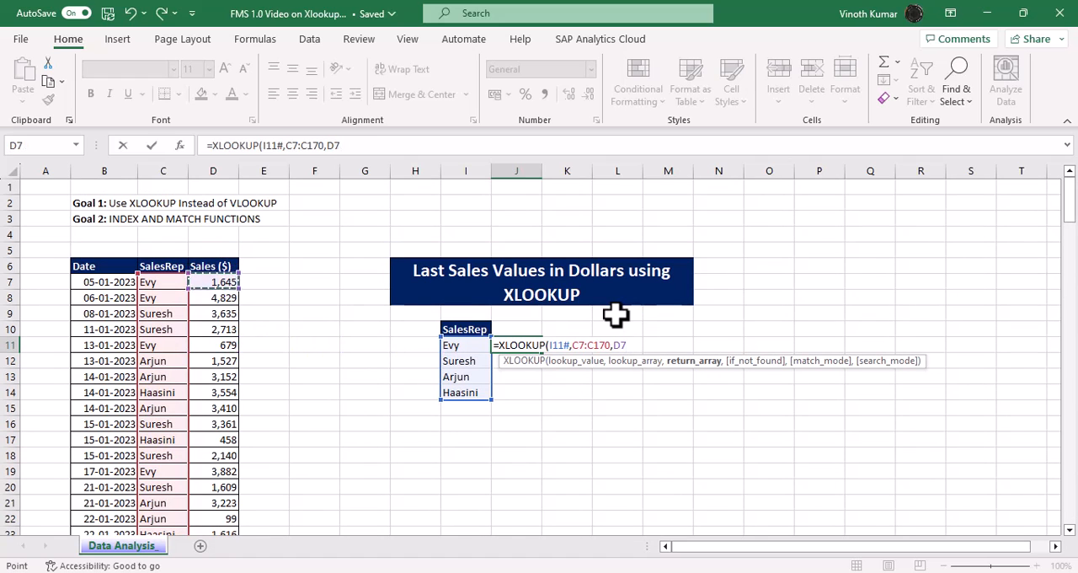
pyautogui.hotkey('ctrl', 'shift', 'Down')
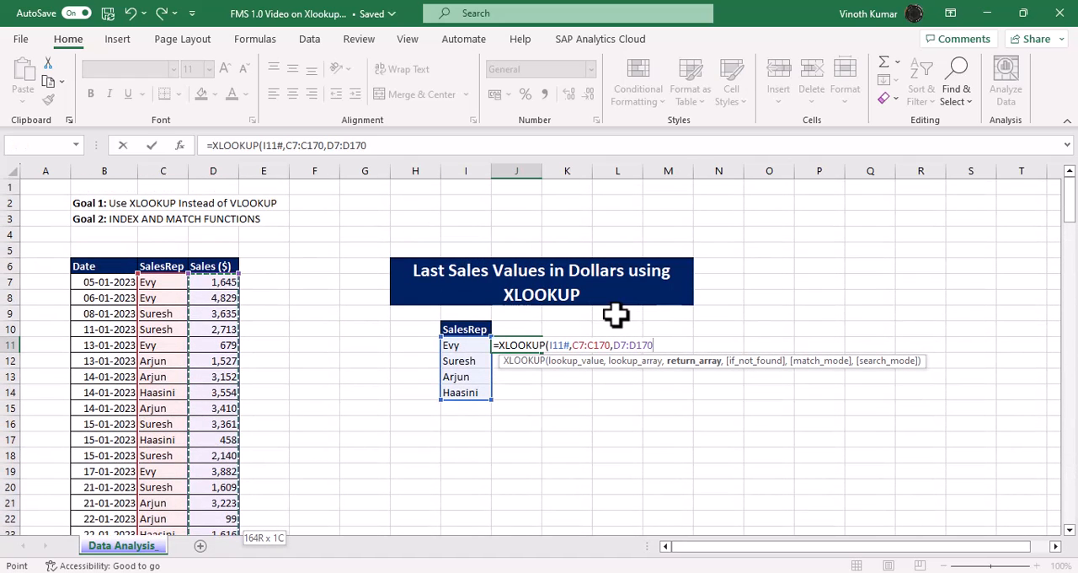
# Step: Finish the J11 XLOOKUP with if_not_found and match_mode left blank and search mode -1, and enter the formula
pyautogui.write(',')
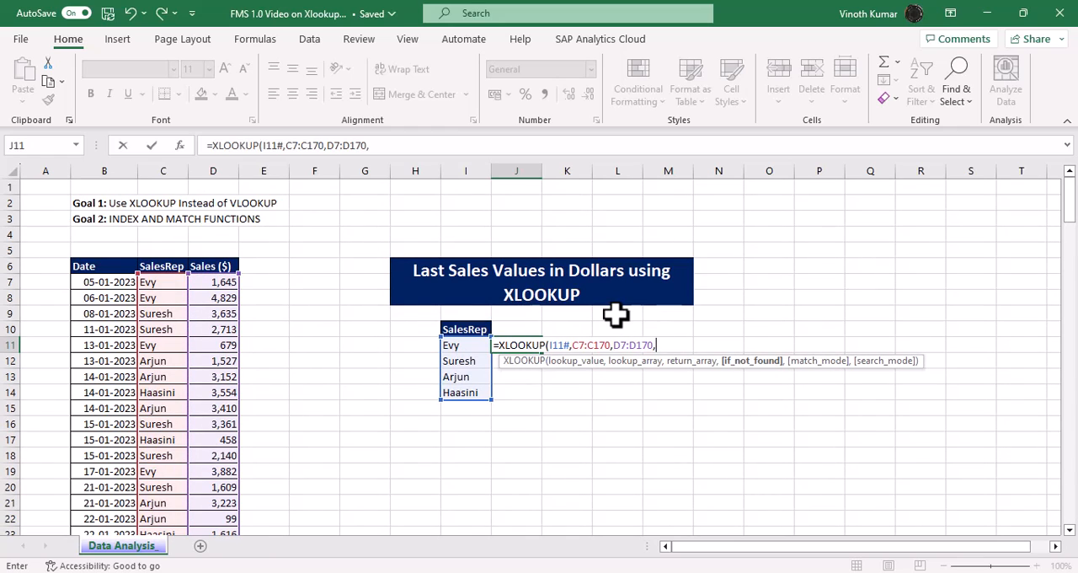
pyautogui.write(',')
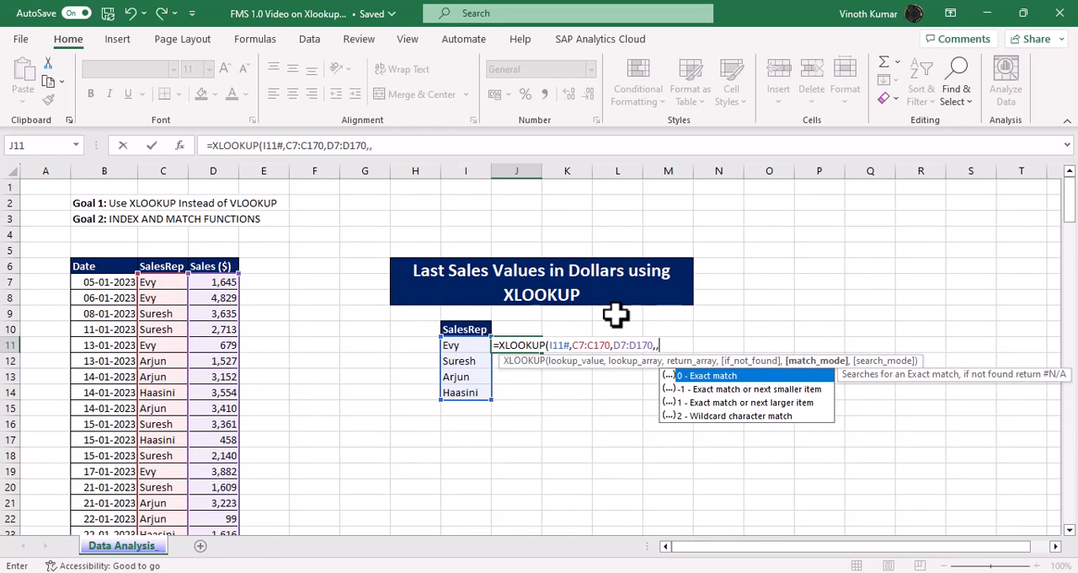
pyautogui.write(',-1')
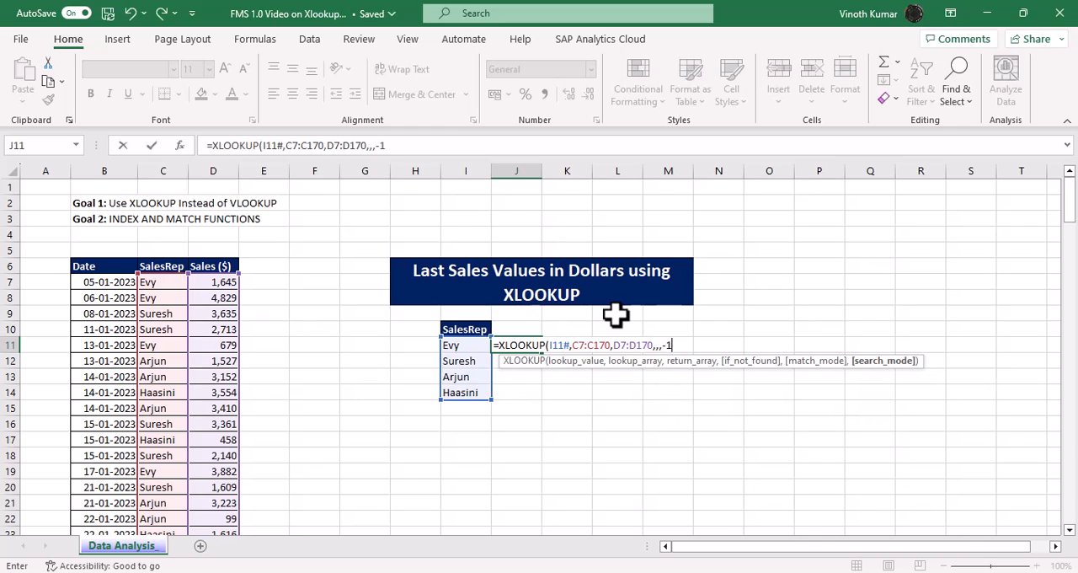
pyautogui.write(')')
pyautogui.press('Return')
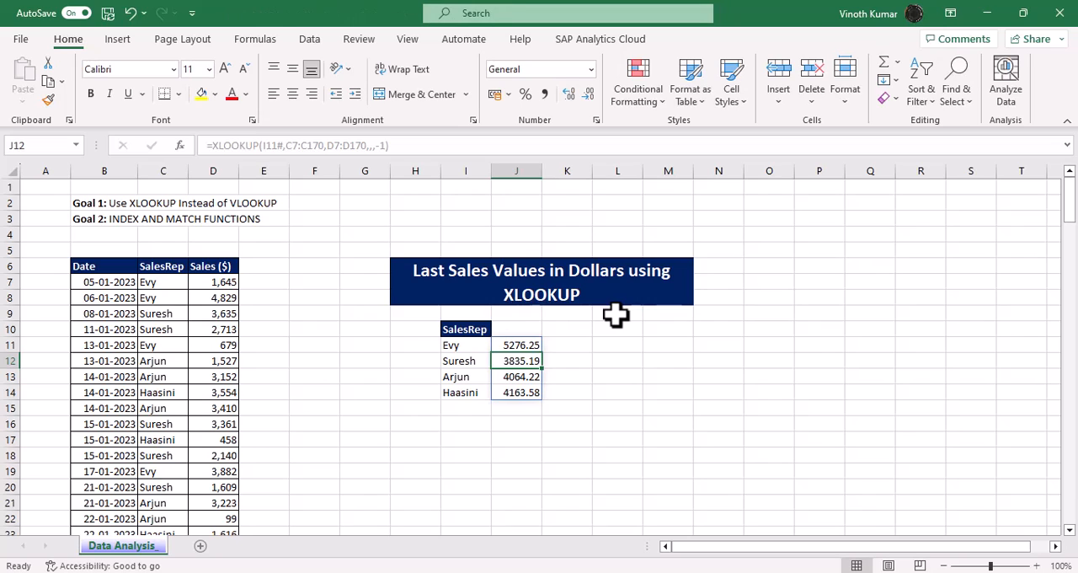
# Step: Examine the last SalesRep and Sales ($) entries at the end of the data to check the XLOOKUP results
pyautogui.click(172, 285)
pyautogui.hotkey('ctrl', 'Down')
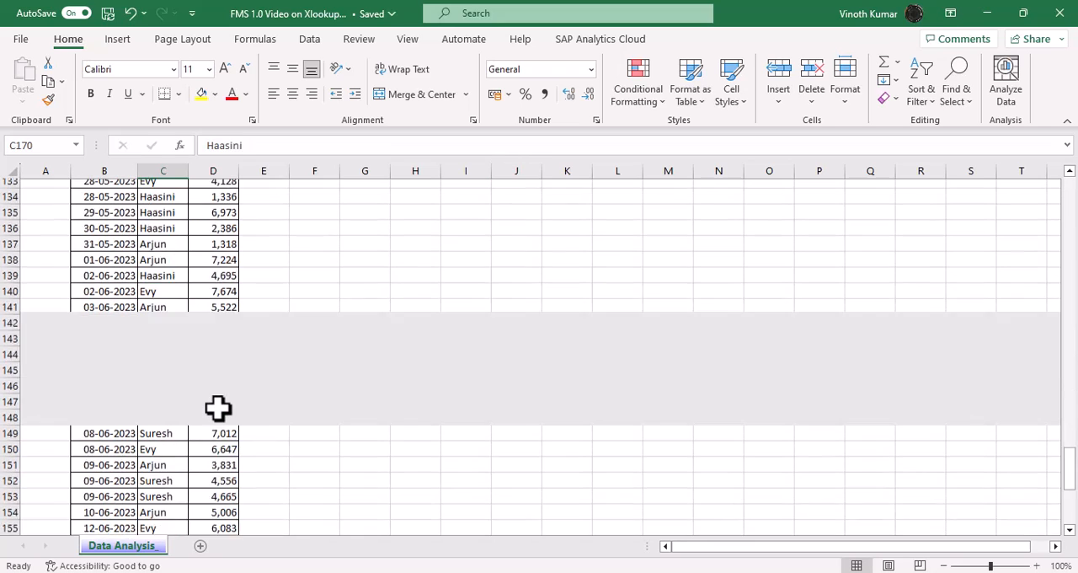
pyautogui.press('Up')
pyautogui.press('Up')
pyautogui.press('Up')
pyautogui.press('Up')
pyautogui.press('Right')
pyautogui.press('Down')
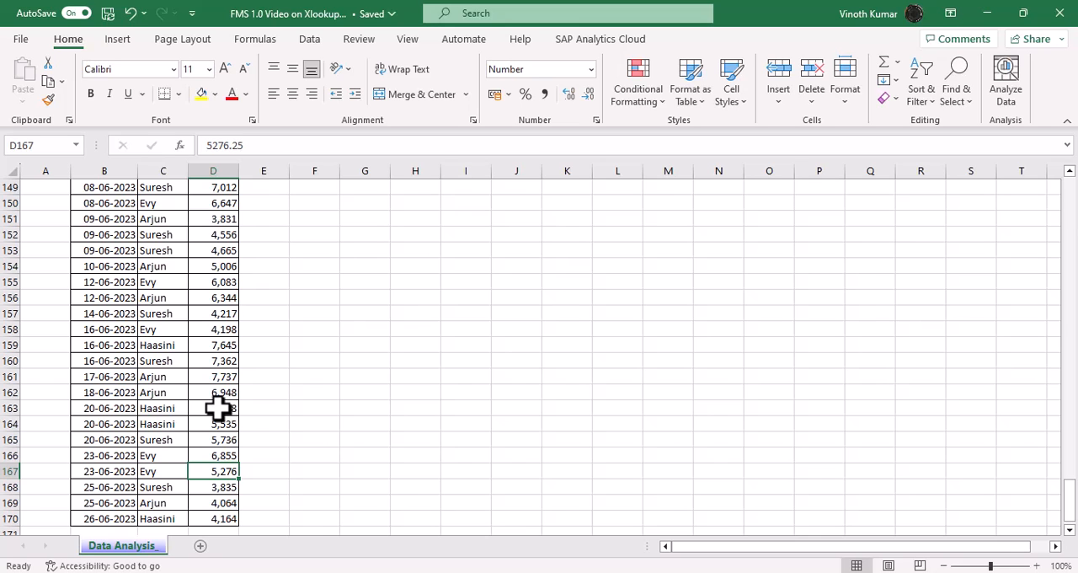
pyautogui.hotkey('ctrl', 'Up')
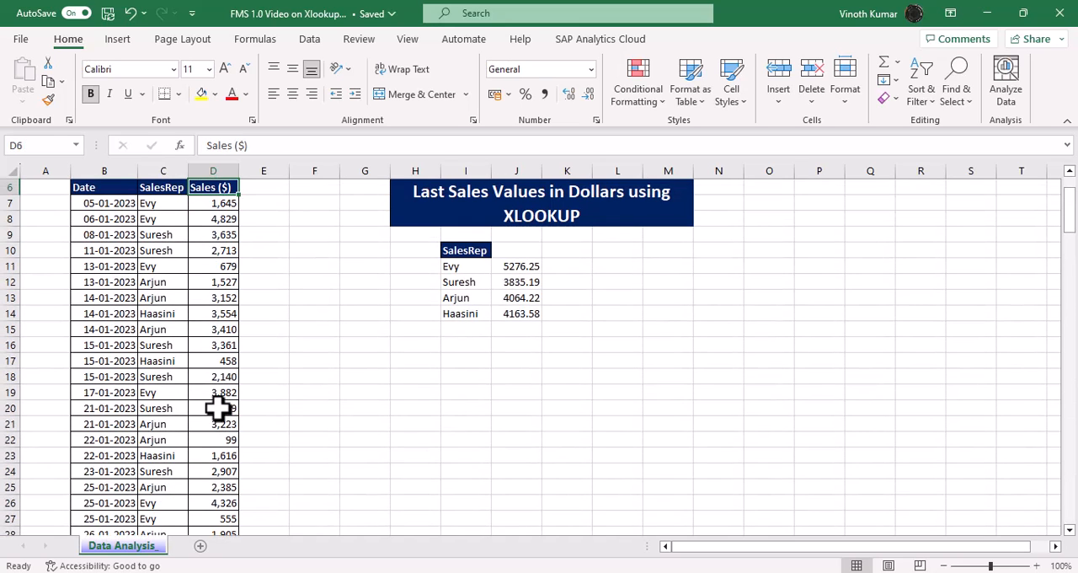
# Step: Wrap the XLOOKUP in J11 in a ROUND function with num_digits left blank
pyautogui.press('Right')
pyautogui.press('Right')
pyautogui.press('Right')
pyautogui.press('Right')
pyautogui.press('Right')
pyautogui.press('Right')
pyautogui.press('Down')
pyautogui.press('Down')
pyautogui.press('Down')
pyautogui.press('Left')
pyautogui.press('Left')
pyautogui.press('Left')
pyautogui.press('Left')
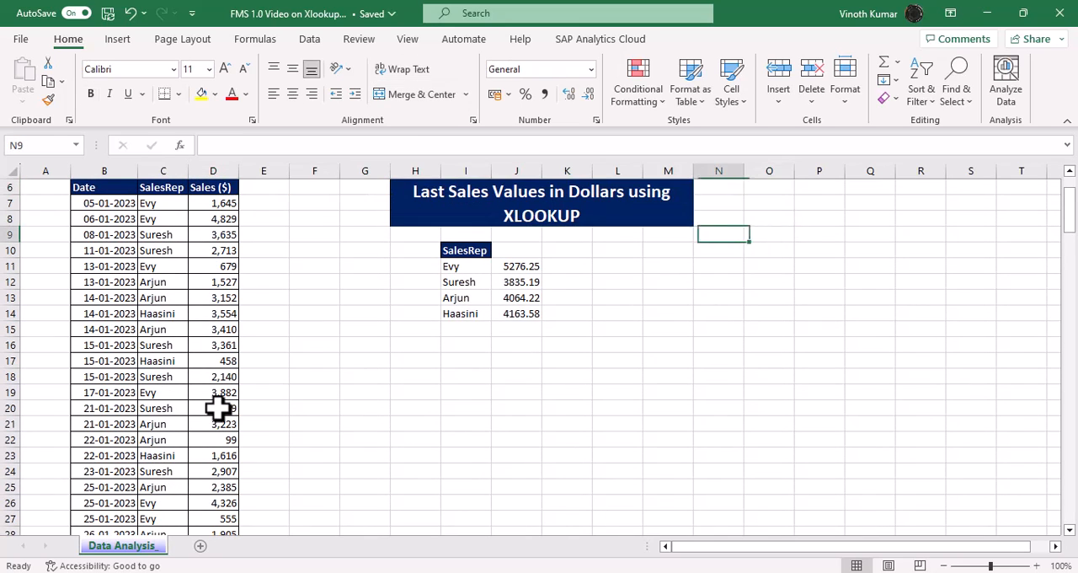
pyautogui.press('Down')
pyautogui.press('Down')
pyautogui.press('Left')
pyautogui.press('F2')
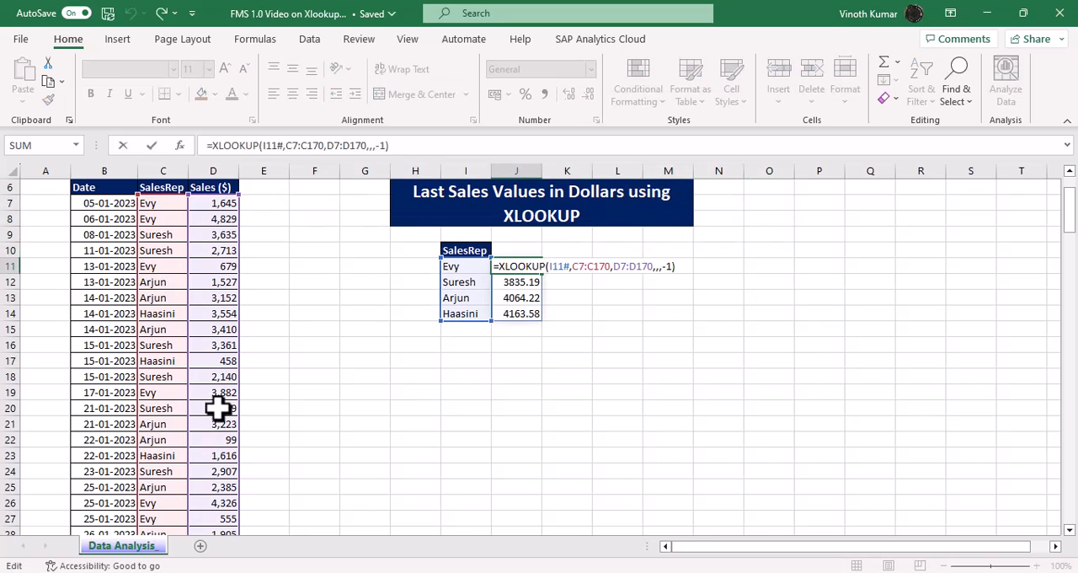
pyautogui.write('round')
pyautogui.press('Tab')
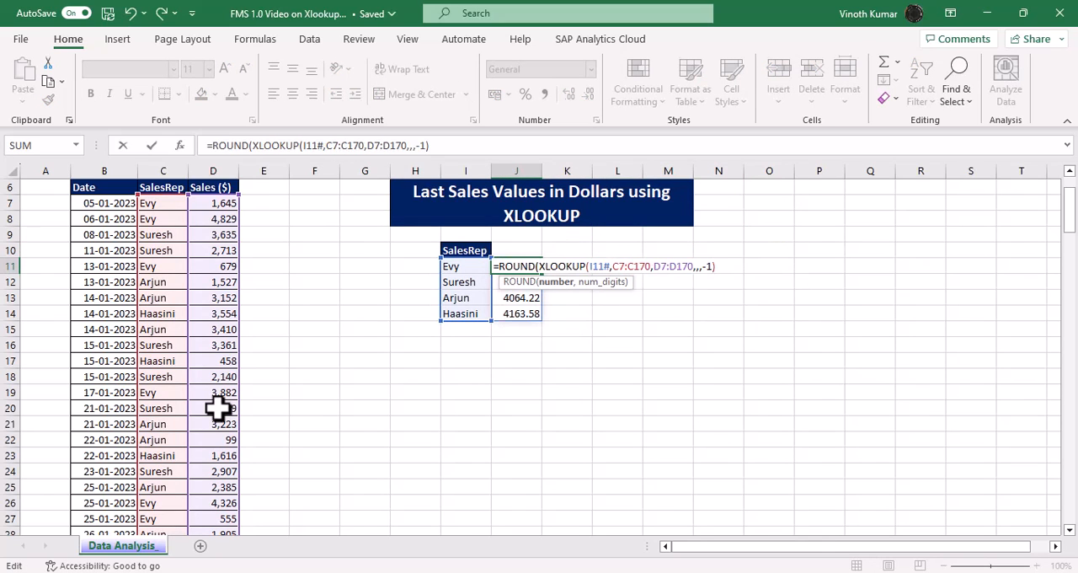
pyautogui.press('End')
pyautogui.write(',)')
pyautogui.hotkey('ctrl', 'Return')
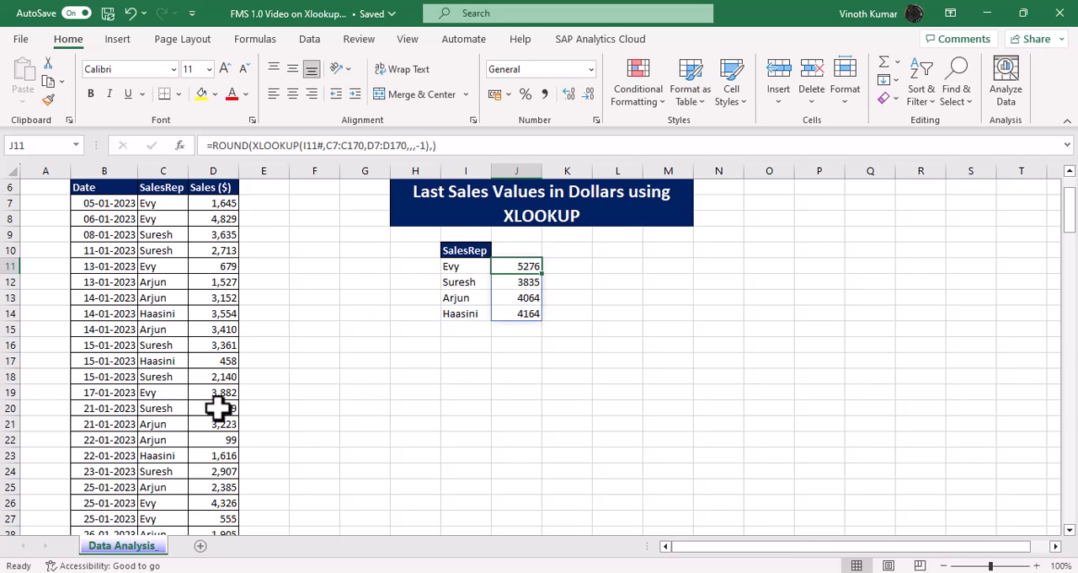
# Step: Enter a FORMULATEXT formula referencing J11 in cell L11
pyautogui.scroll(2, 470, 424)
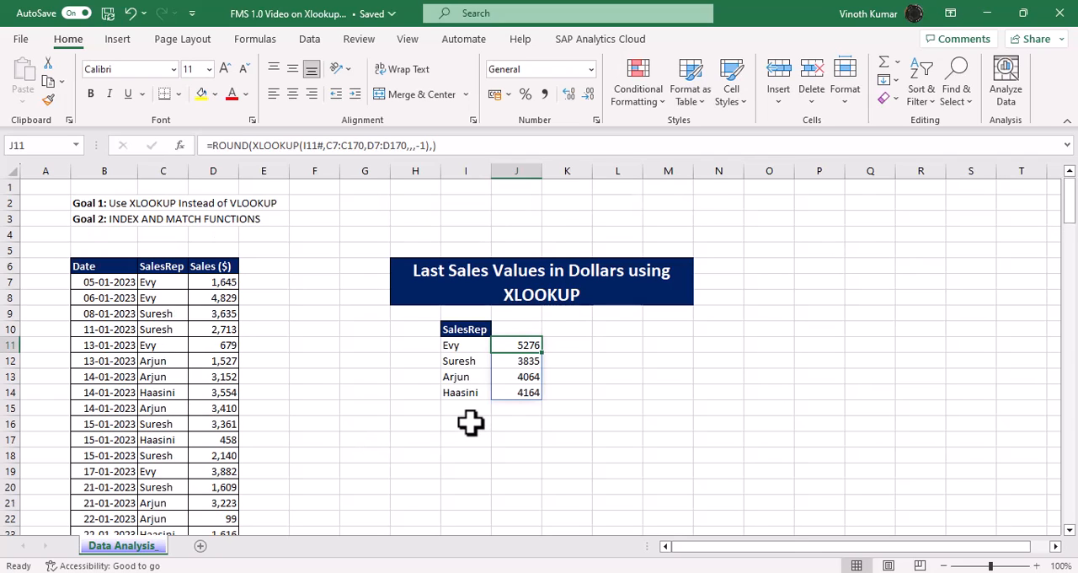
pyautogui.click(626, 348)
pyautogui.write('=FORMULATEXT(')
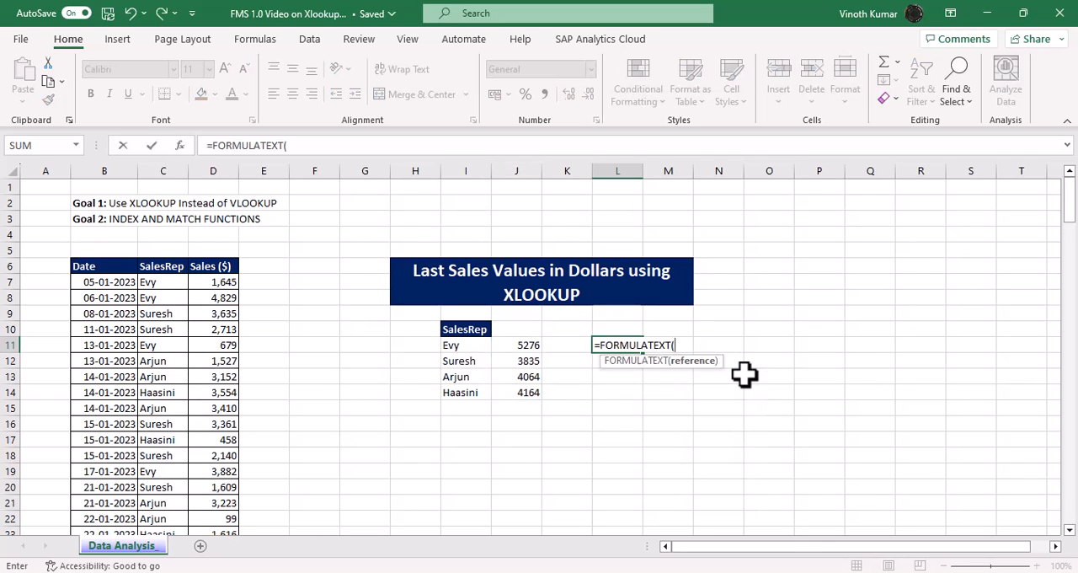
pyautogui.write('J11')
pyautogui.hotkey('ctrl', 'Return')
# Step: Merge and center the range L11:P12 containing the formula text
pyautogui.hotkey('shift', 'Right')
pyautogui.hotkey('shift', 'Right')
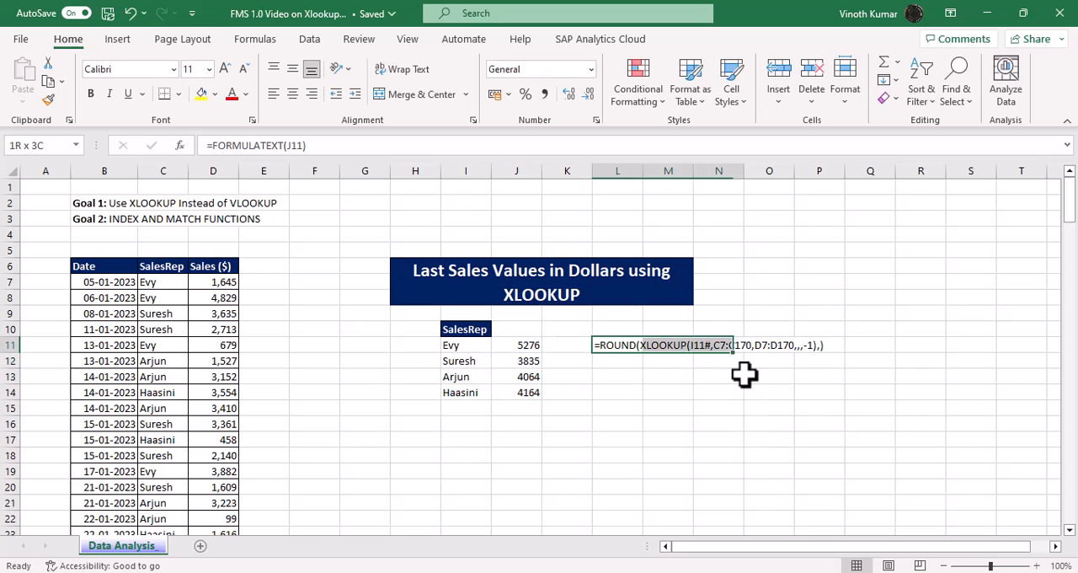
pyautogui.hotkey('shift', 'Right')
pyautogui.hotkey('shift', 'Right')
pyautogui.hotkey('shift', 'Down')
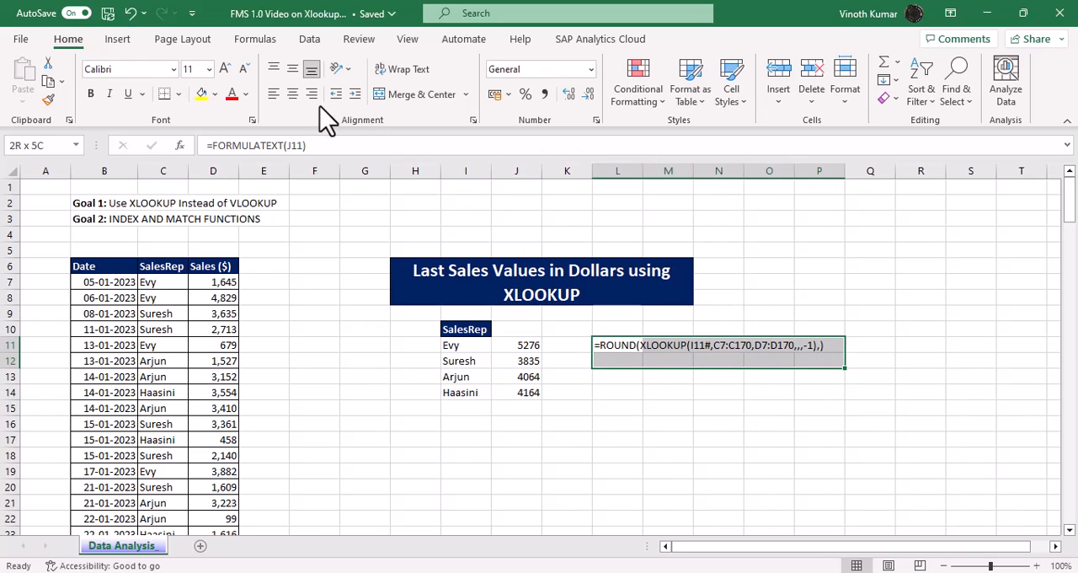
pyautogui.hotkey('alt', 'Tab')
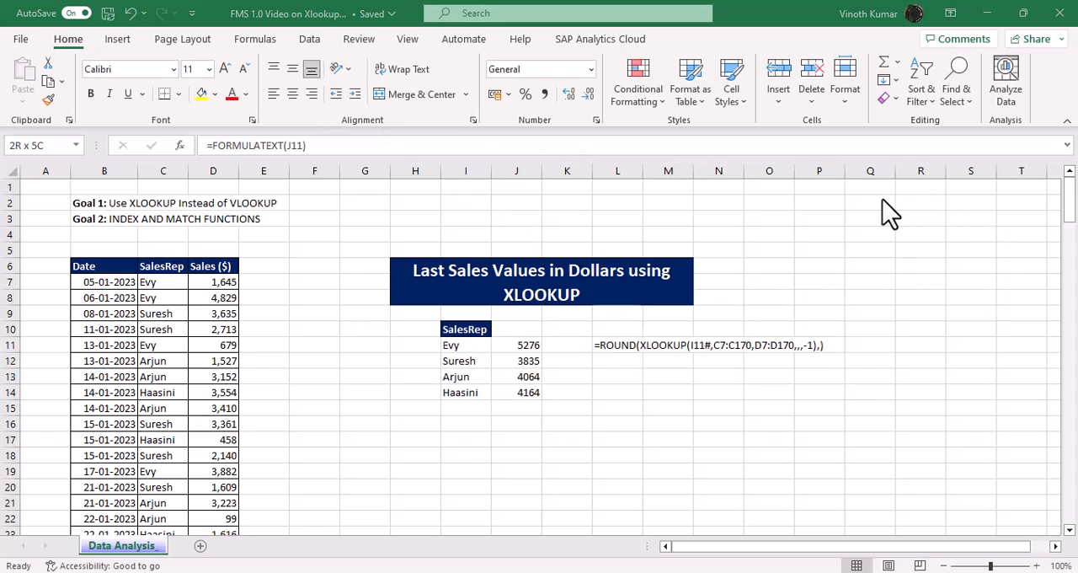
pyautogui.click(410, 96)
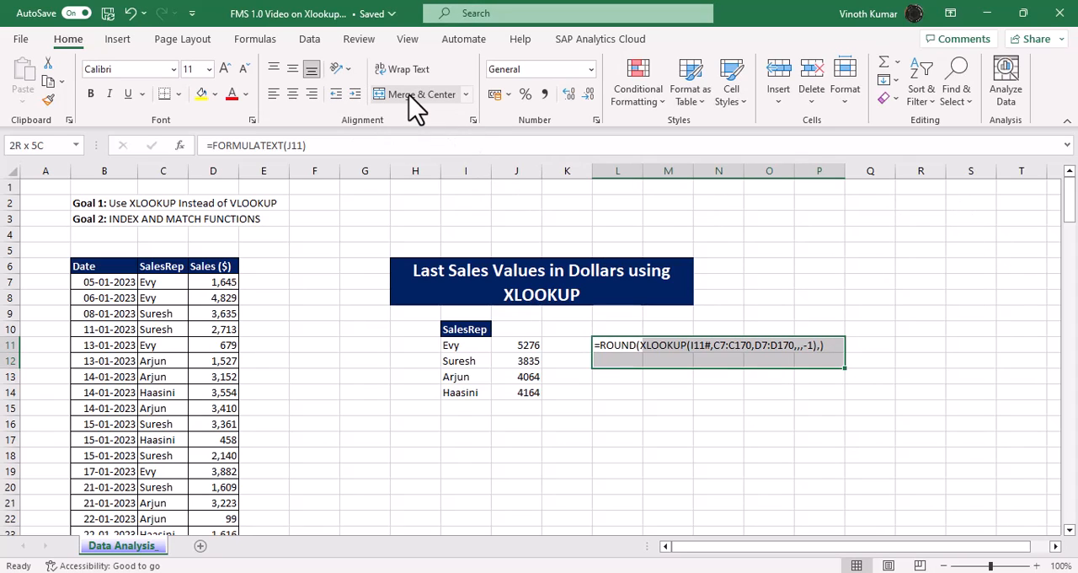
pyautogui.click(411, 95)
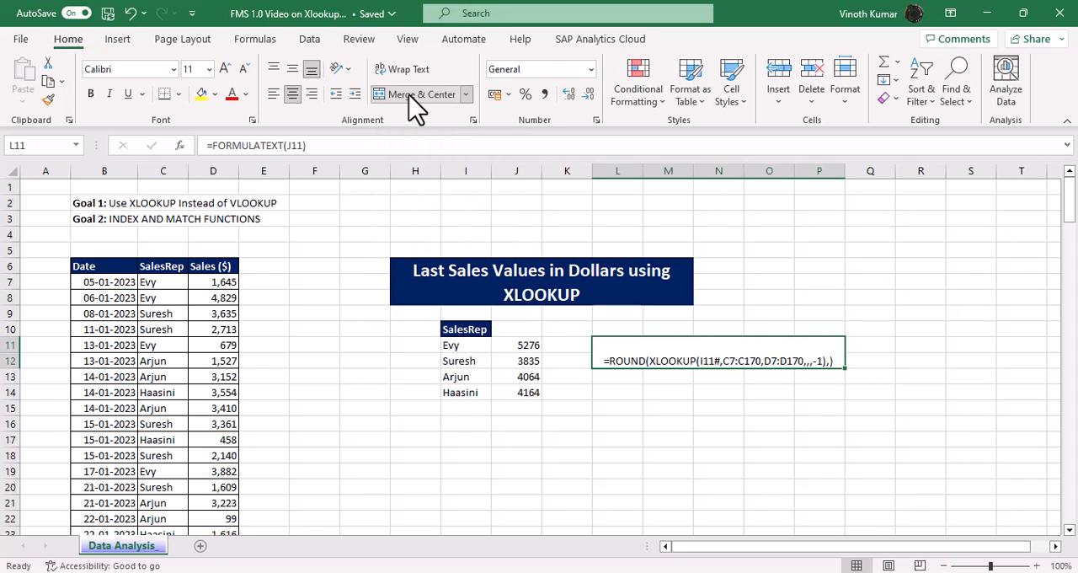
# Step: Format the merged formula-text cell with middle vertical alignment, a yellow fill and bold text
pyautogui.click(295, 71)
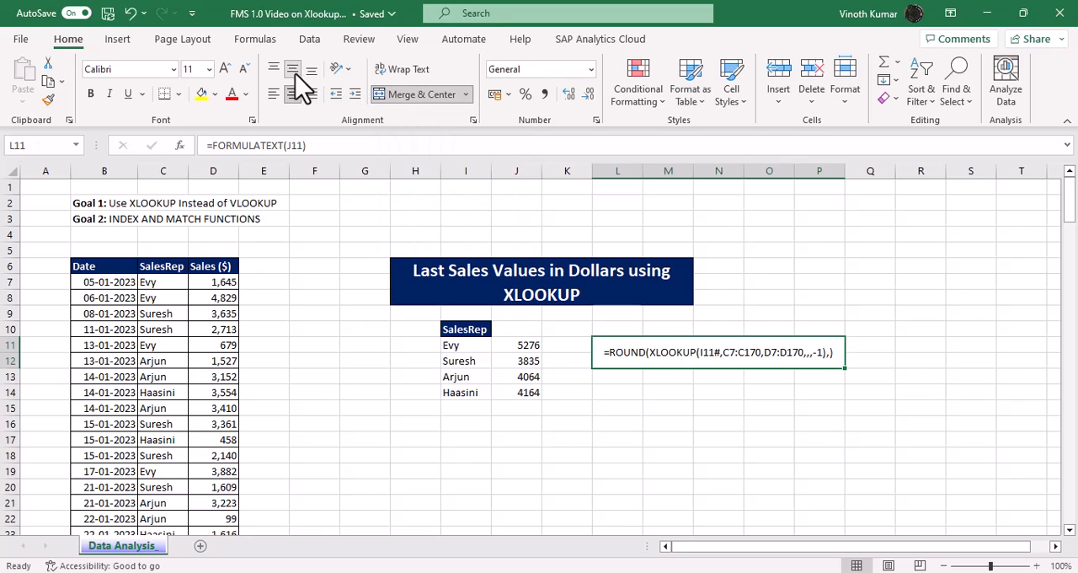
pyautogui.click(202, 95)
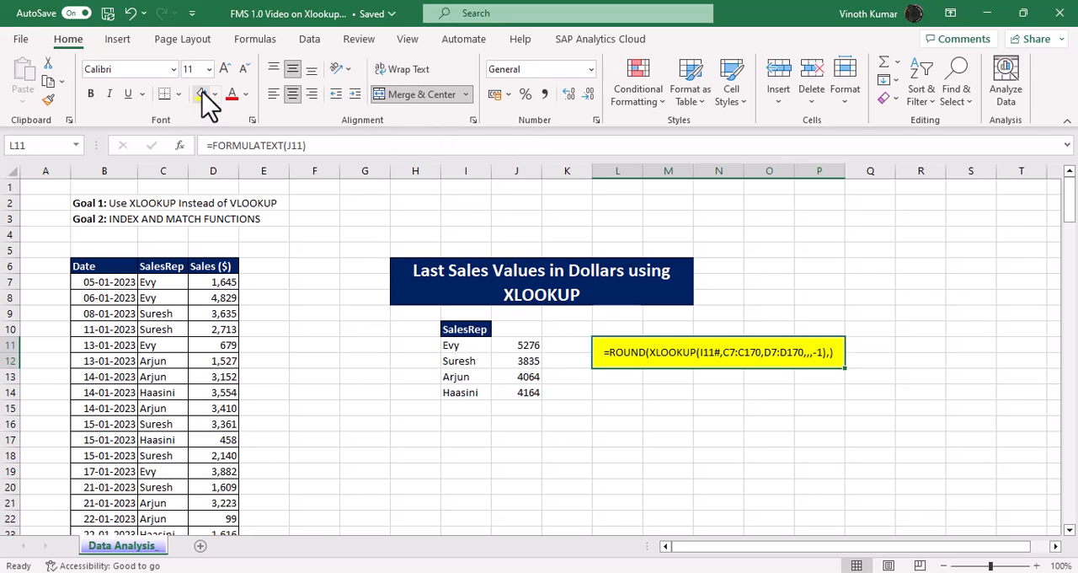
pyautogui.click(91, 95)
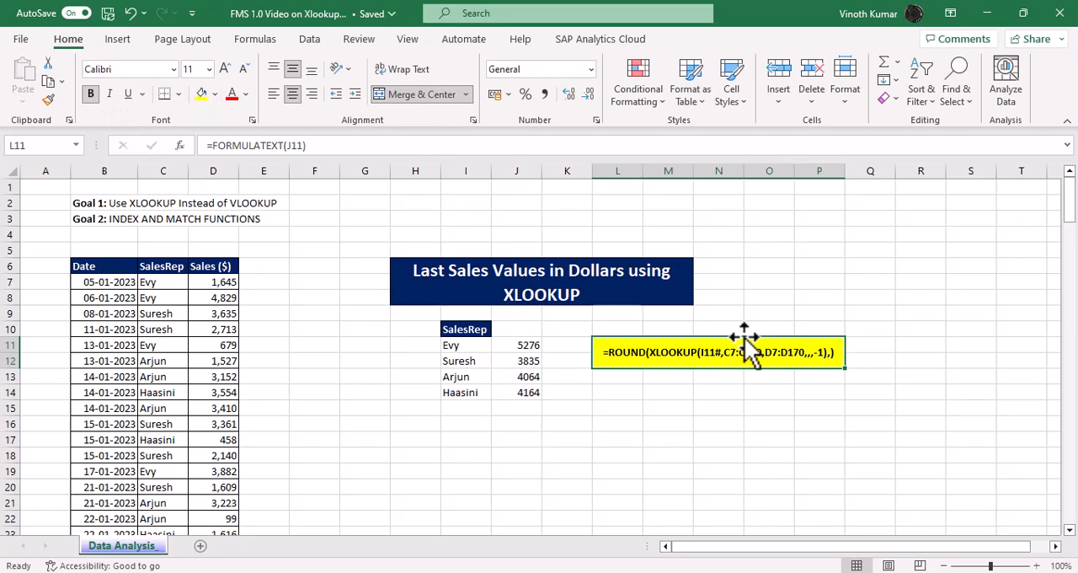